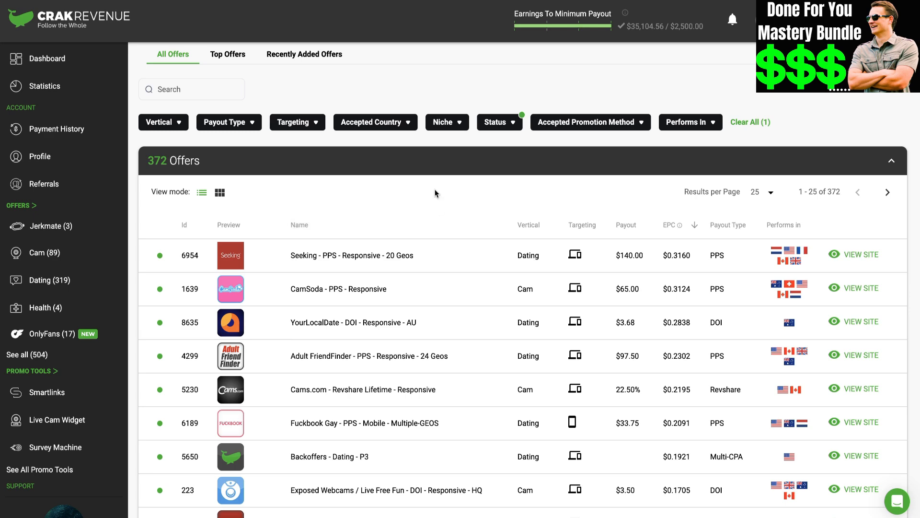
# Examine the CrakRevenue offer list, comparing verticals, payouts, EPC, payout types and countries across the dating, cam and OnlyFans offers
pyautogui.scroll(-15, 435, 192)
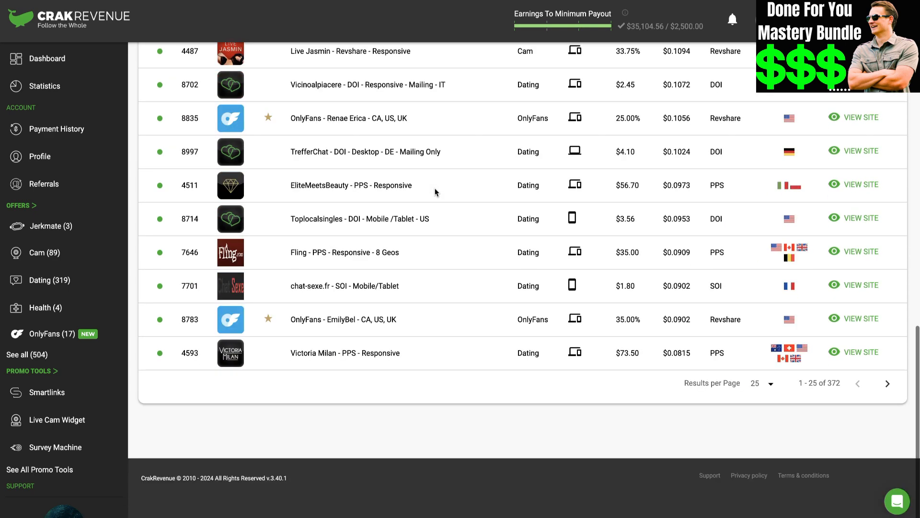
pyautogui.scroll(5, 436, 192)
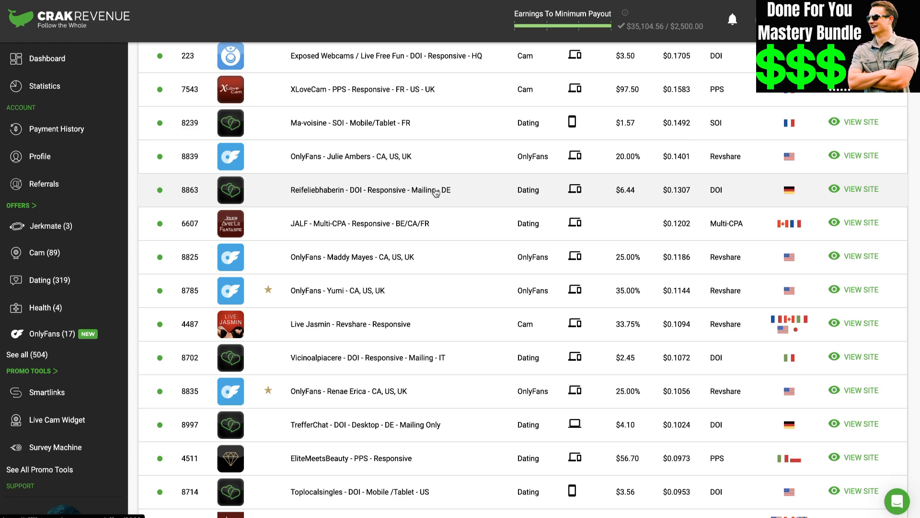
pyautogui.scroll(6, 436, 193)
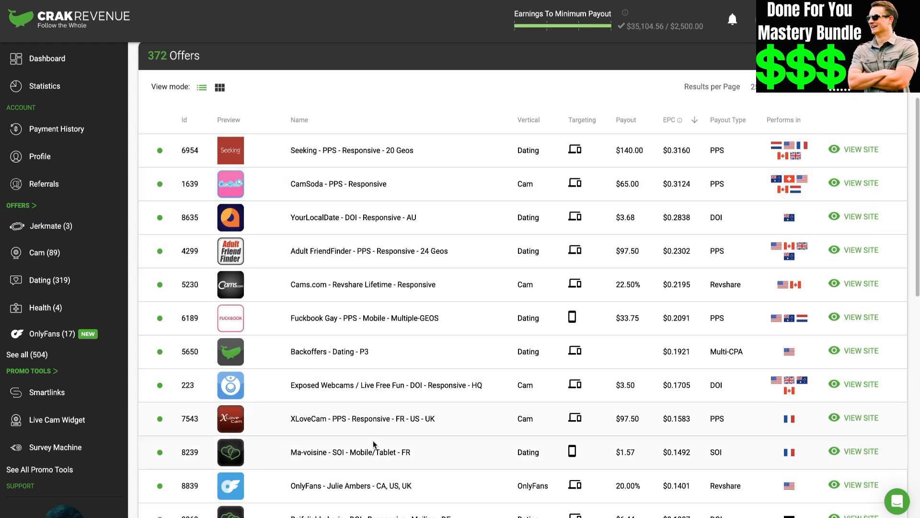
pyautogui.scroll(-3, 340, 342)
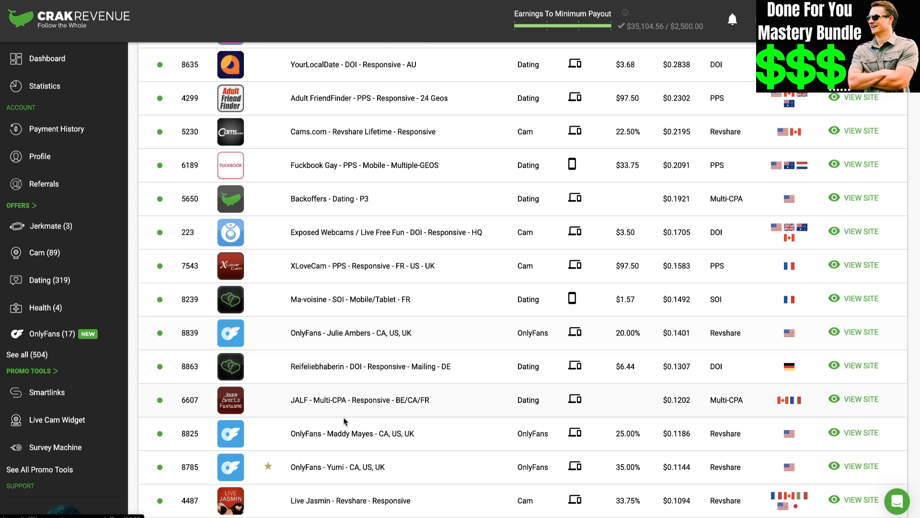
pyautogui.scroll(-8, 344, 437)
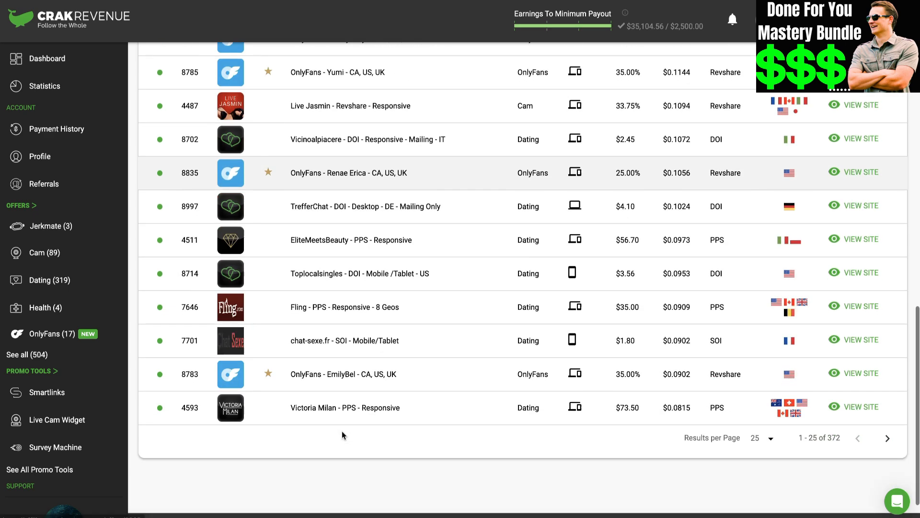
pyautogui.scroll(10, 330, 382)
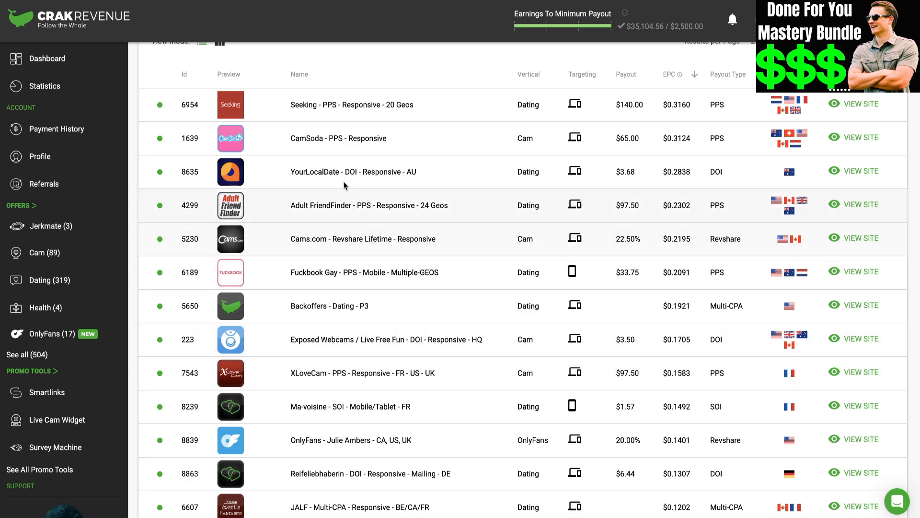
pyautogui.scroll(2, 376, 121)
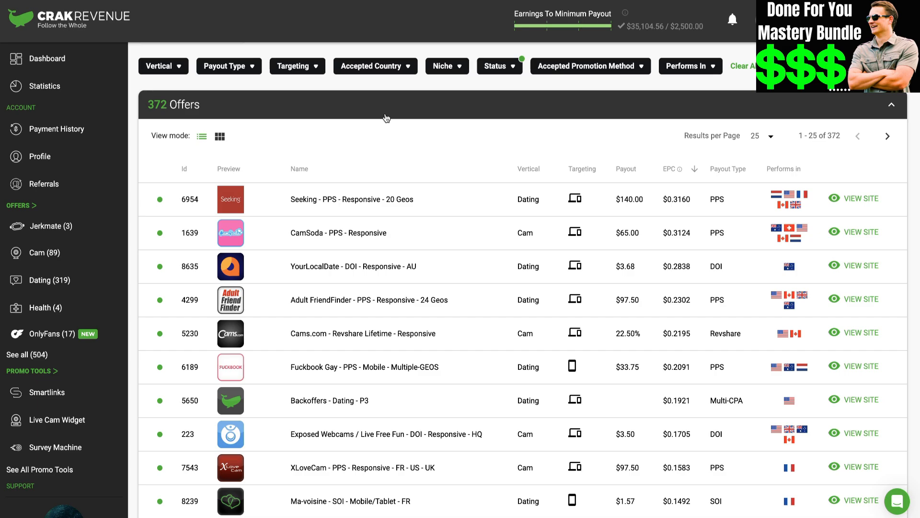
pyautogui.scroll(-5, 405, 266)
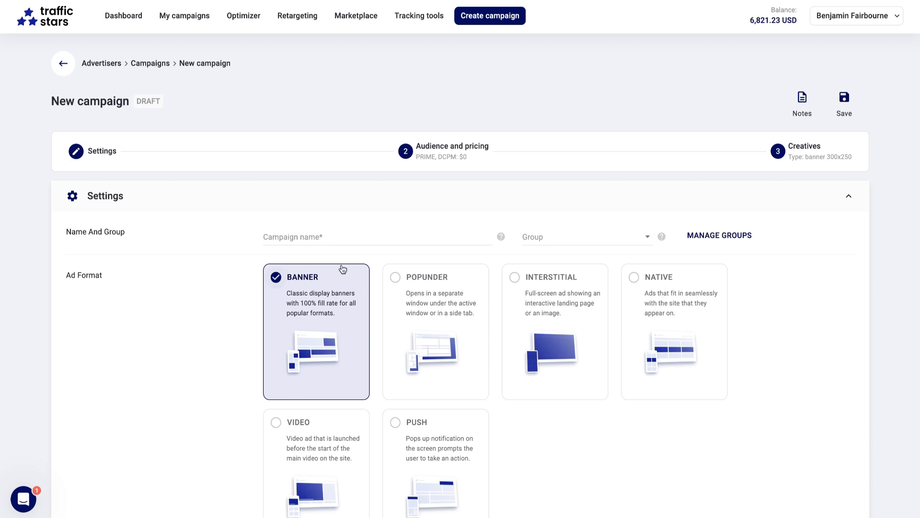
# In TrafficStars, name the new campaign "boobs" and select the Popunder ad format
pyautogui.scroll(-3, 372, 265)
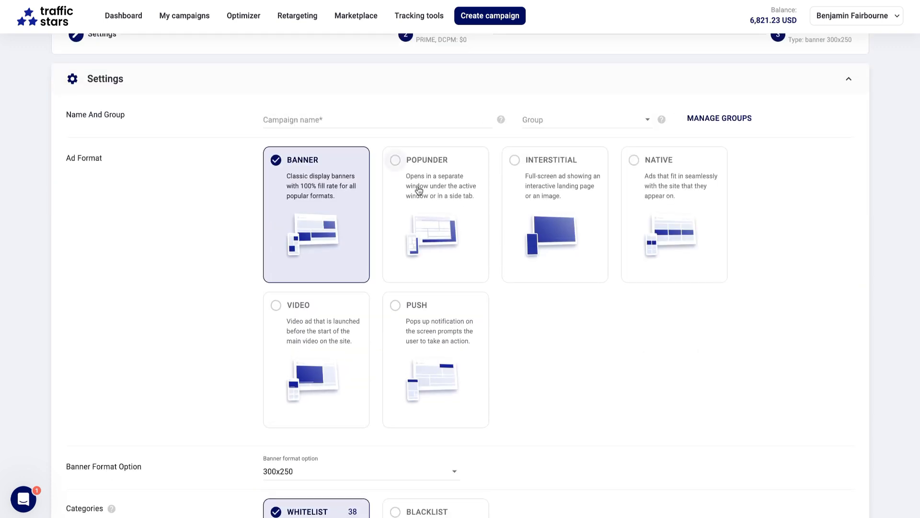
pyautogui.click(376, 120)
pyautogui.write('boo')
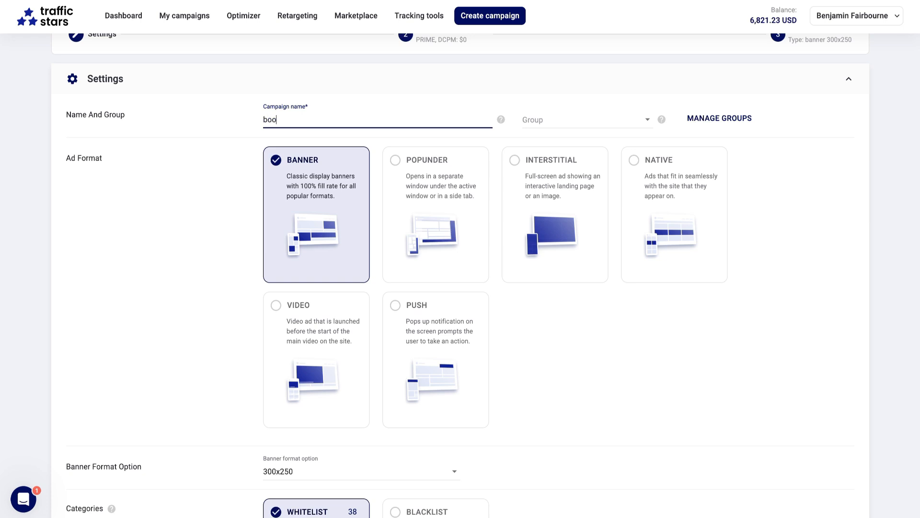
pyautogui.write('bs')
pyautogui.click(434, 206)
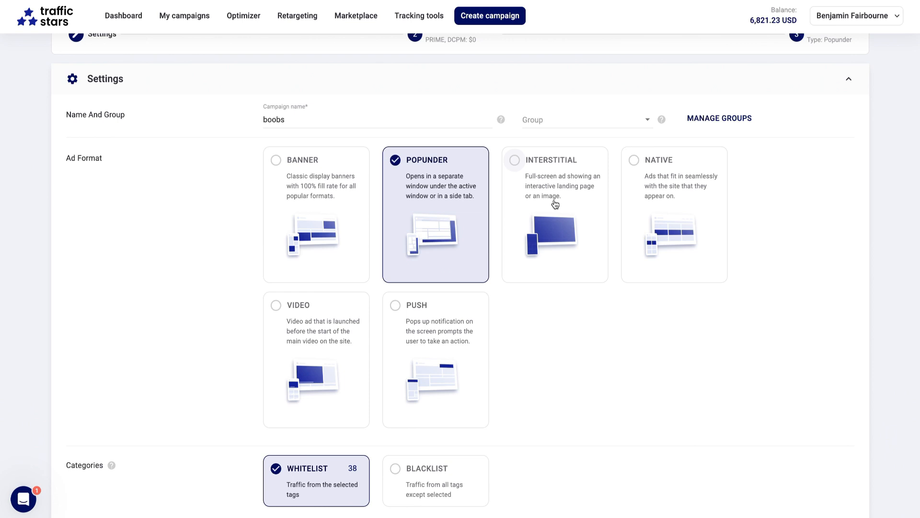
# Try the Native and Video ad formats for the campaign and return to Popunder
pyautogui.click(683, 193)
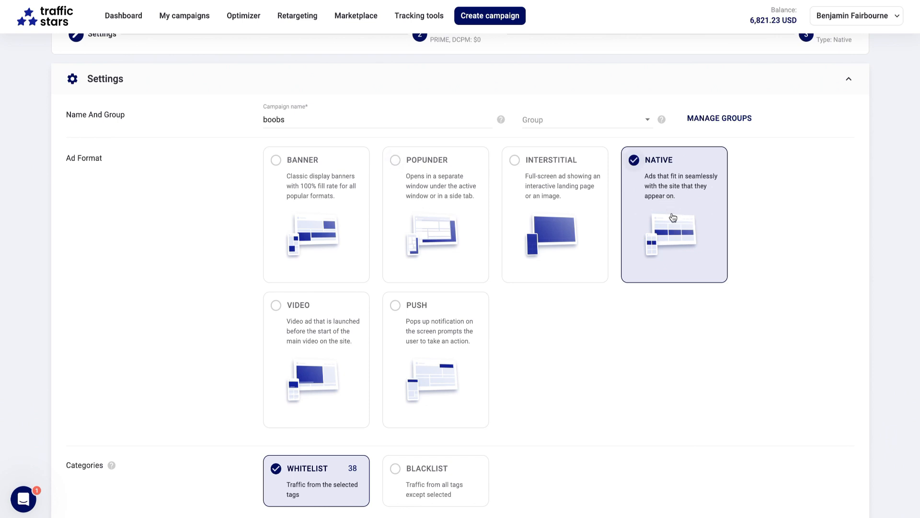
pyautogui.scroll(-2, 671, 211)
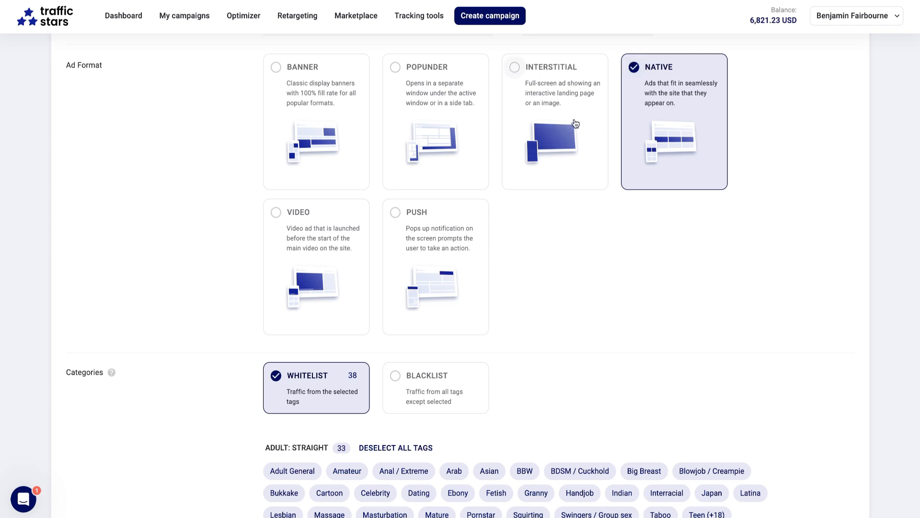
pyautogui.click(335, 217)
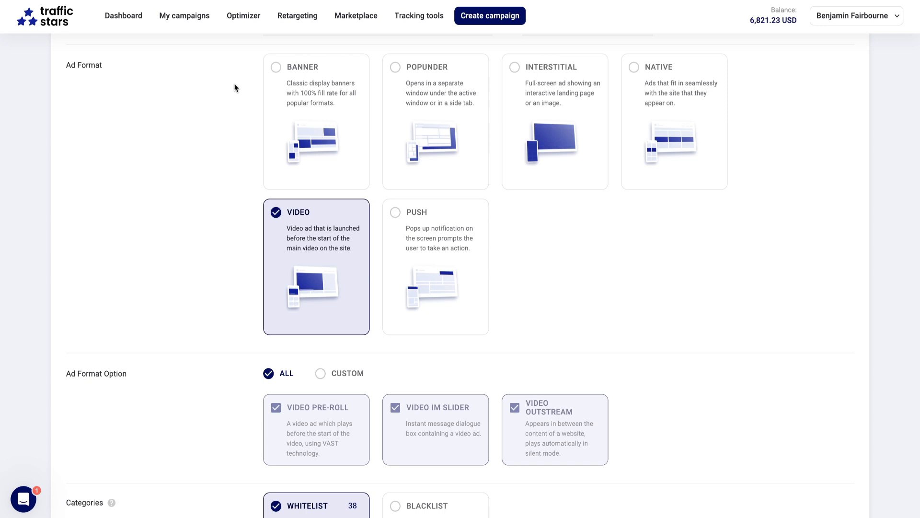
pyautogui.moveTo(234, 79); pyautogui.dragTo(557, 369)
pyautogui.click(585, 323)
pyautogui.click(423, 112)
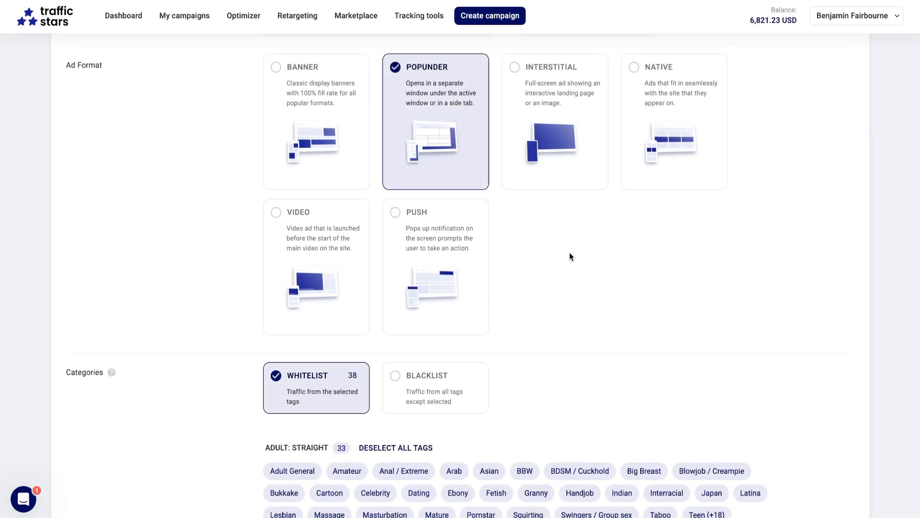
# Examine the campaign's ad format choices and the whitelisted category tags
pyautogui.scroll(2, 569, 254)
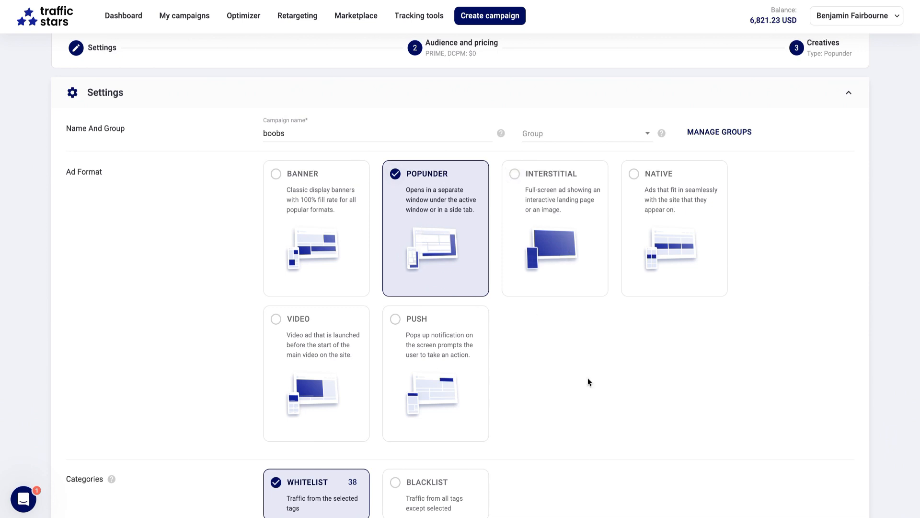
pyautogui.scroll(-2, 589, 381)
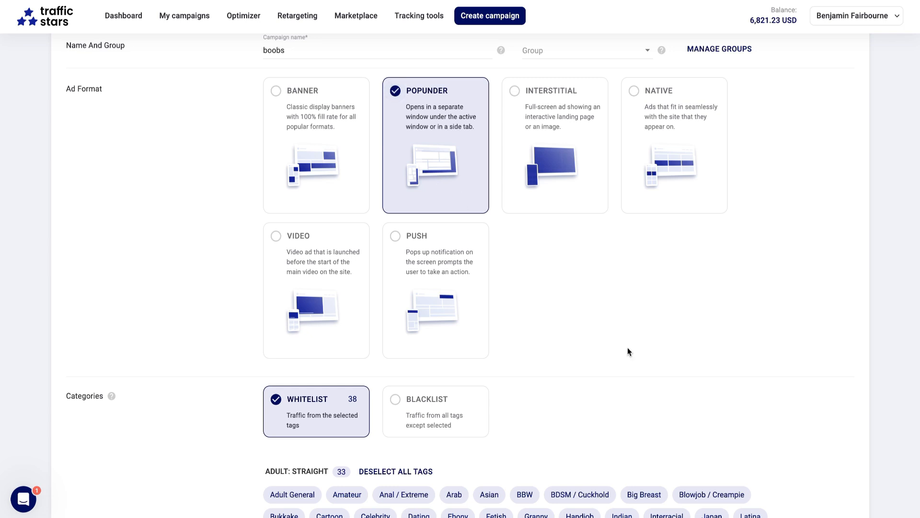
pyautogui.scroll(-2, 628, 351)
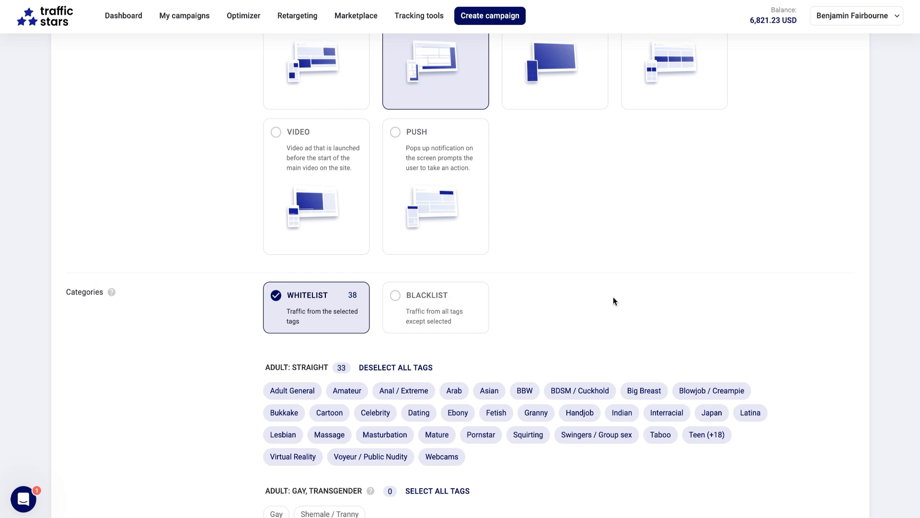
pyautogui.scroll(-3, 646, 345)
pyautogui.scroll(3, 645, 344)
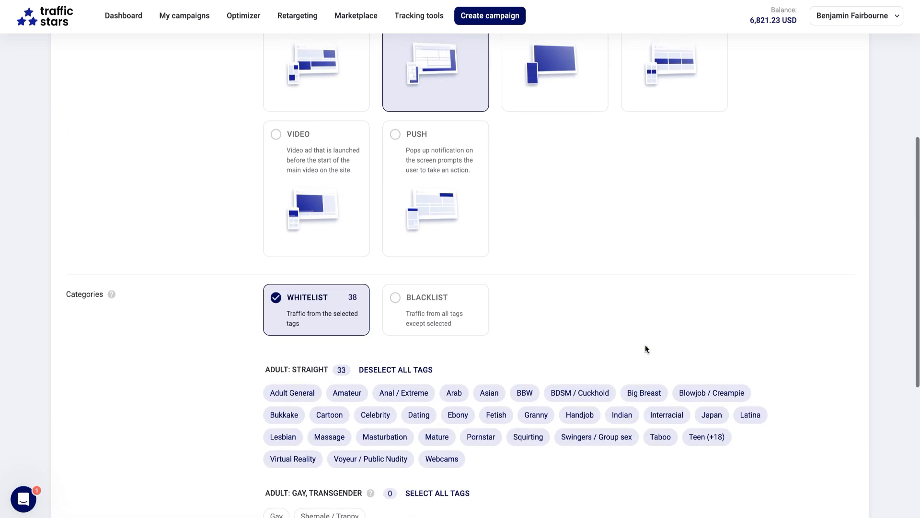
pyautogui.scroll(1, 646, 344)
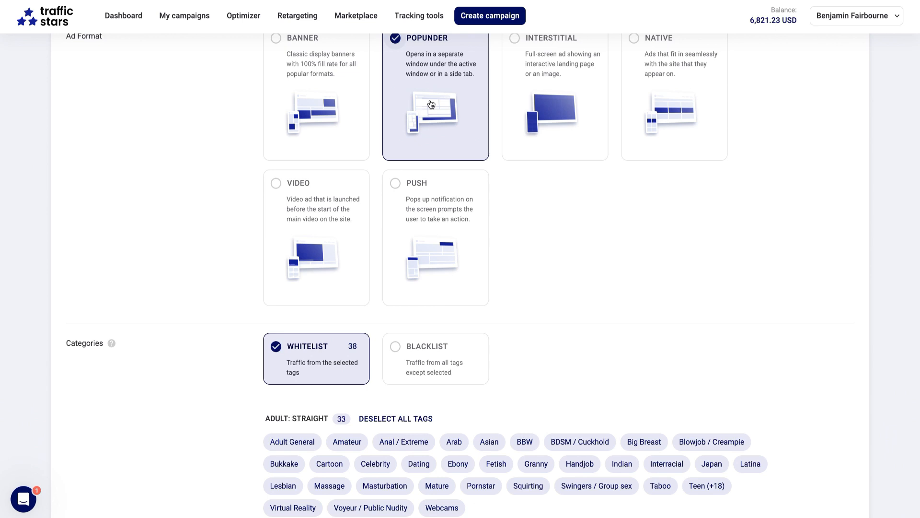
pyautogui.scroll(1, 431, 104)
pyautogui.scroll(1, 431, 105)
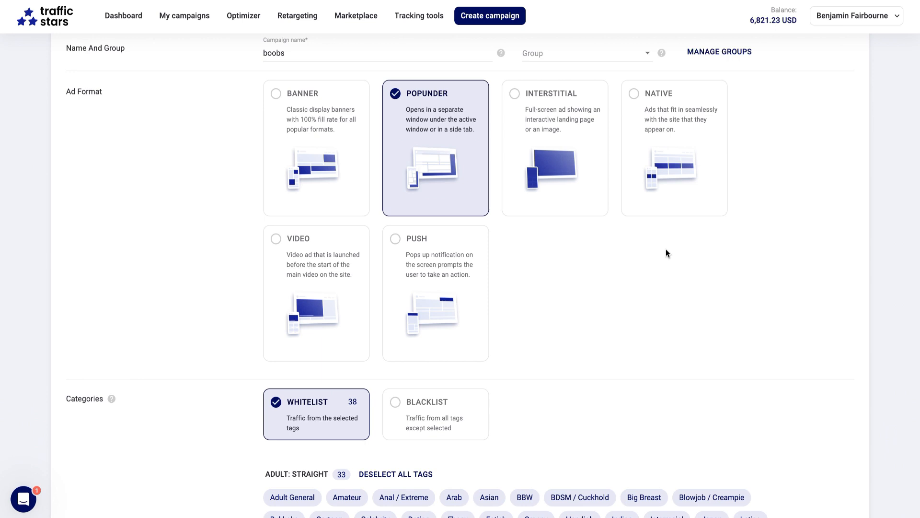
# Clear the Adult: Straight category tags and whitelist only Massage, Teen (+18), Japan and Indian
pyautogui.scroll(-5, 666, 249)
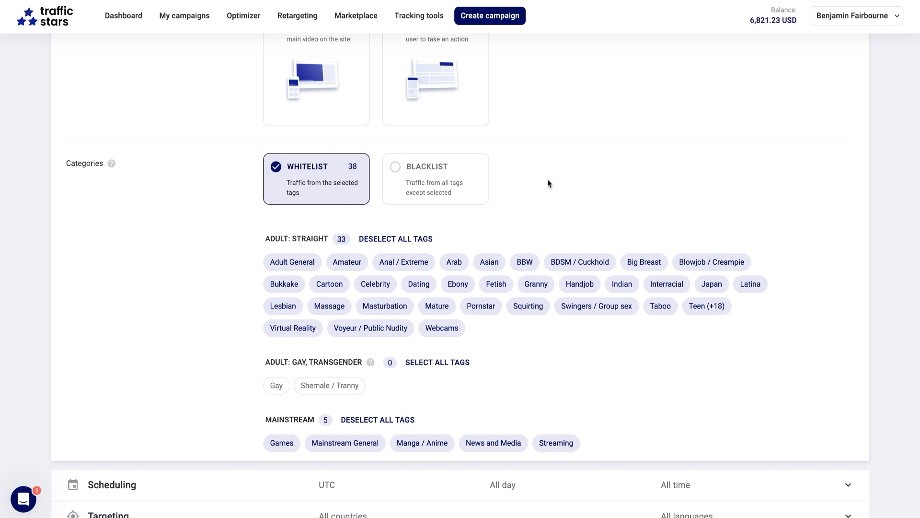
pyautogui.scroll(-3, 547, 179)
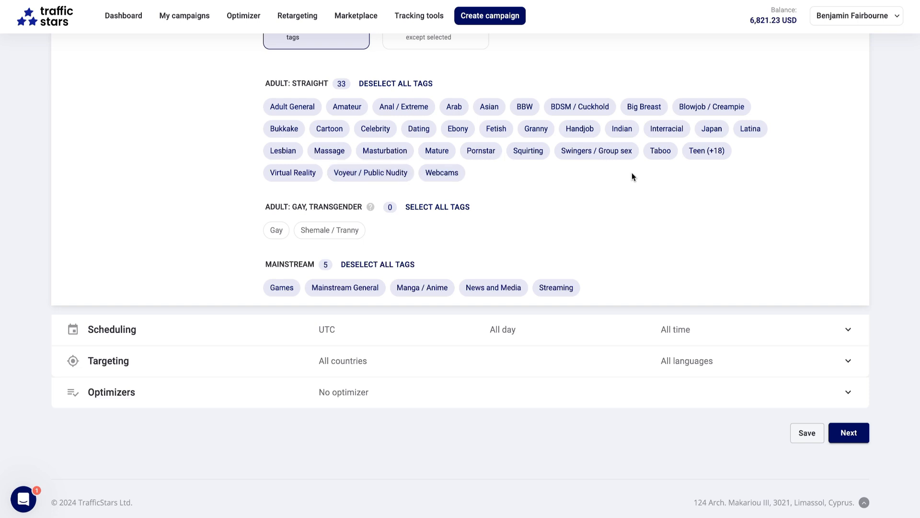
pyautogui.click(536, 129)
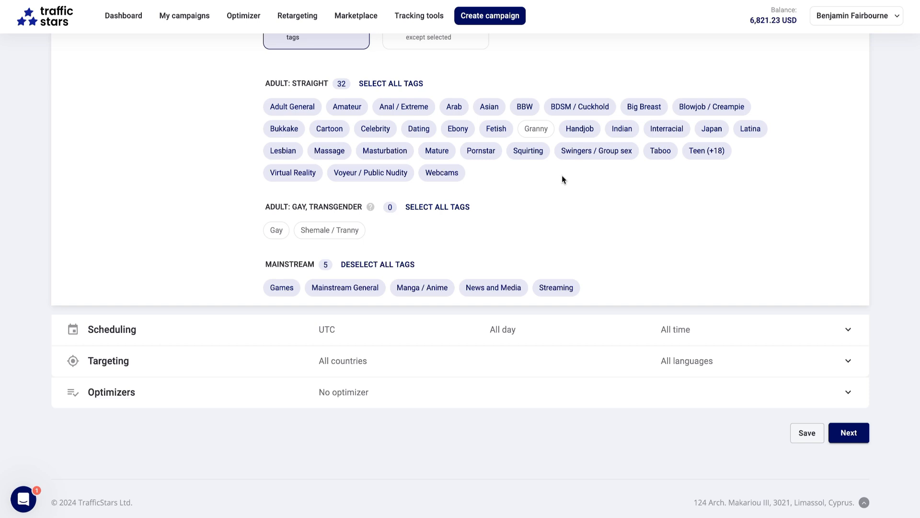
pyautogui.click(399, 84)
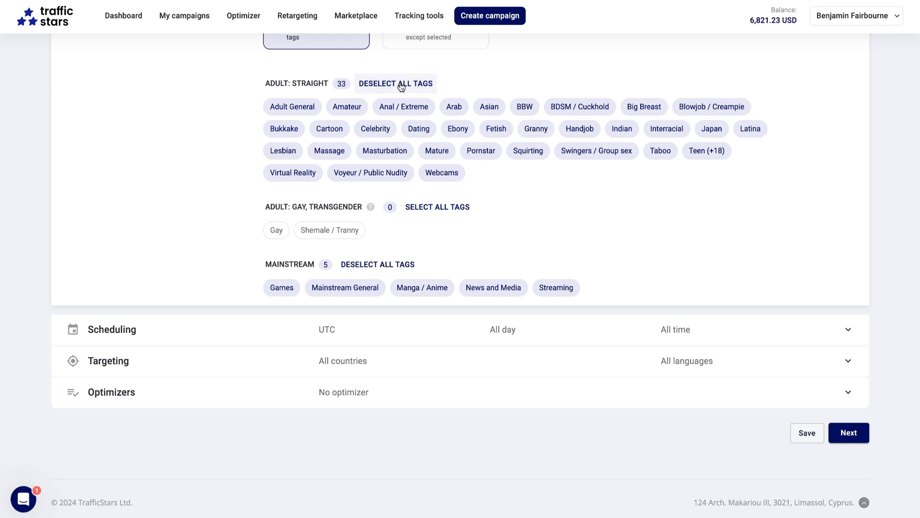
pyautogui.click(400, 84)
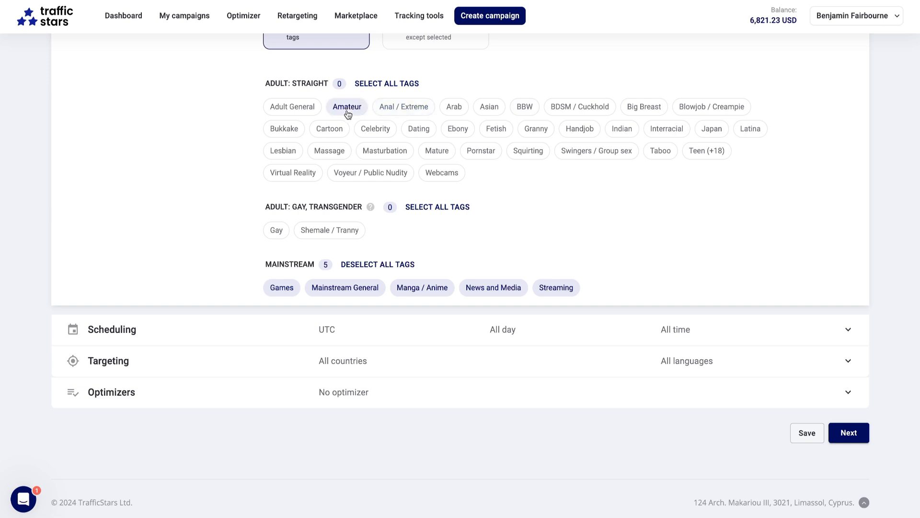
pyautogui.click(327, 151)
pyautogui.click(707, 150)
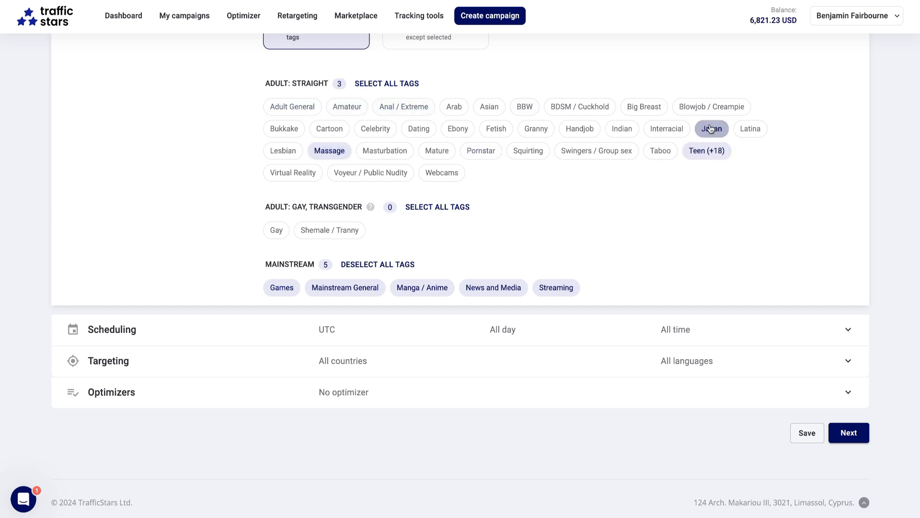
pyautogui.click(712, 128)
pyautogui.click(620, 132)
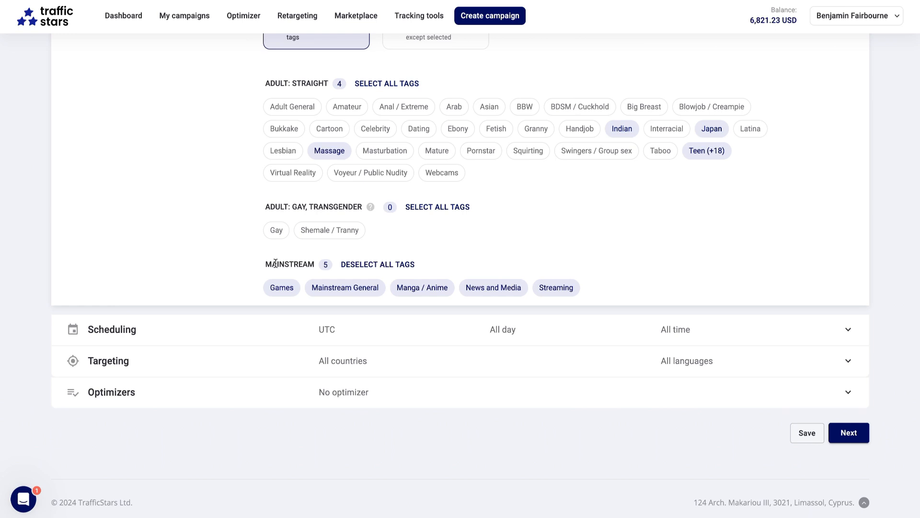
# Clear the Mainstream category tags and whitelist only Mainstream General and Games
pyautogui.click(366, 265)
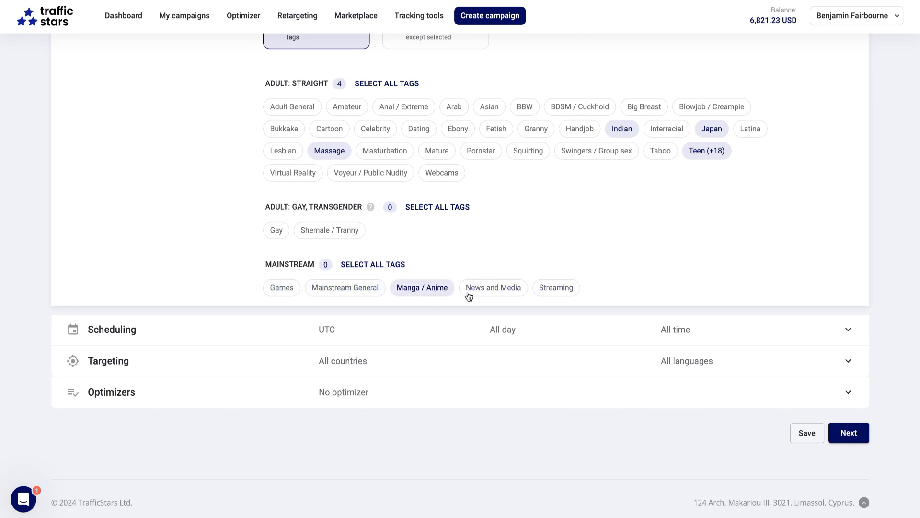
pyautogui.click(355, 294)
pyautogui.click(284, 293)
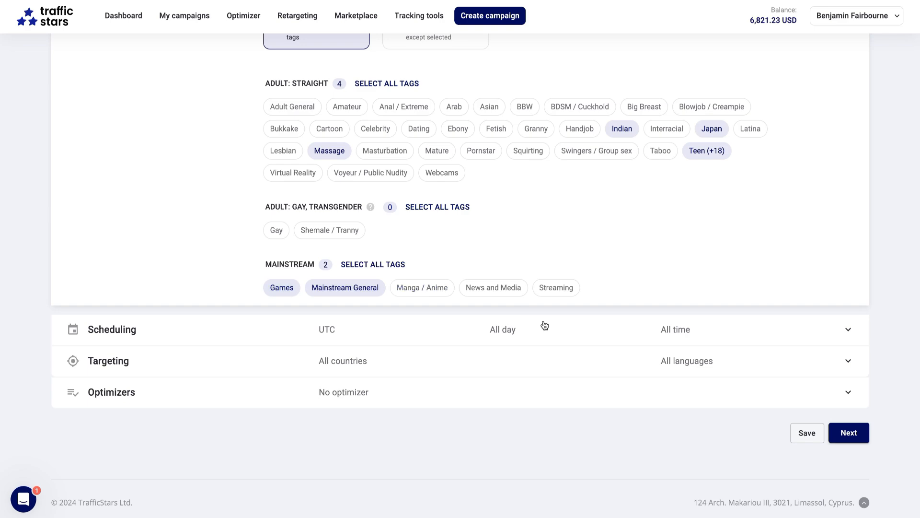
# Open the Scheduling settings and set the day-time range to Custom to show the weekly hour grid
pyautogui.click(845, 330)
pyautogui.scroll(-2, 805, 307)
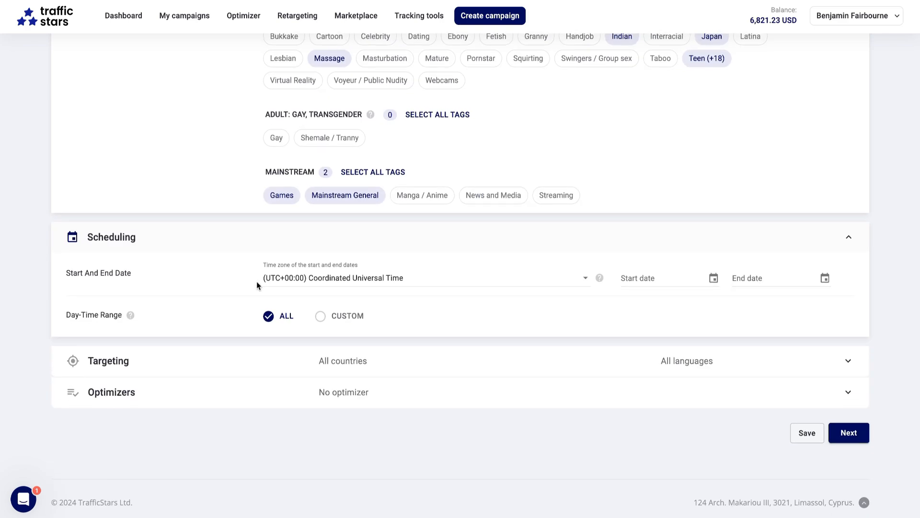
pyautogui.click(320, 318)
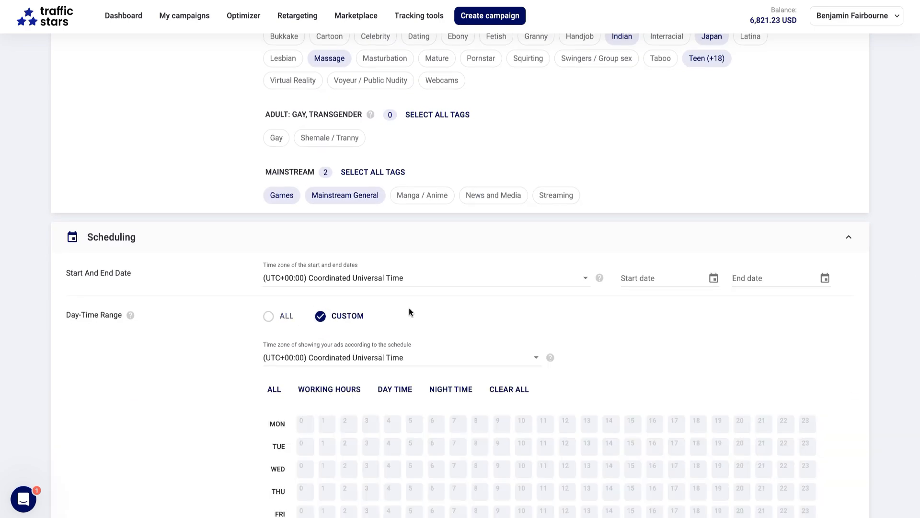
pyautogui.scroll(-4, 411, 312)
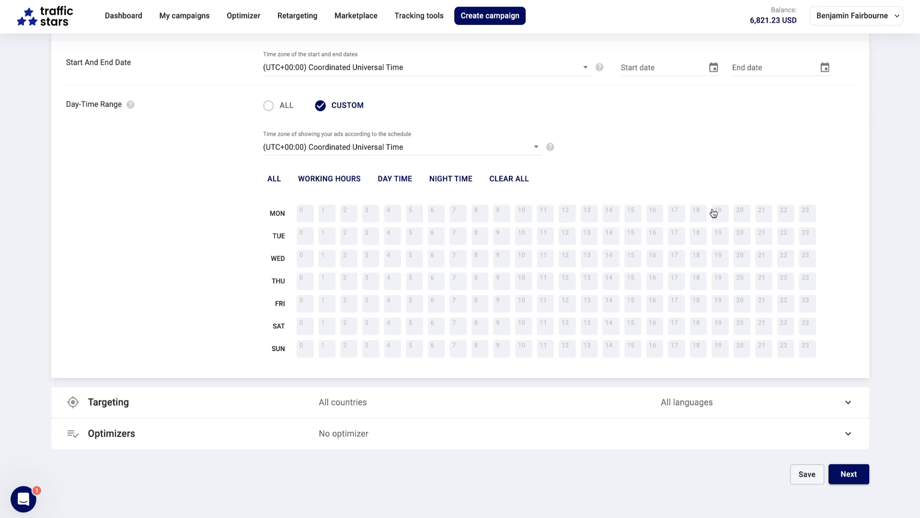
pyautogui.scroll(-2, 729, 240)
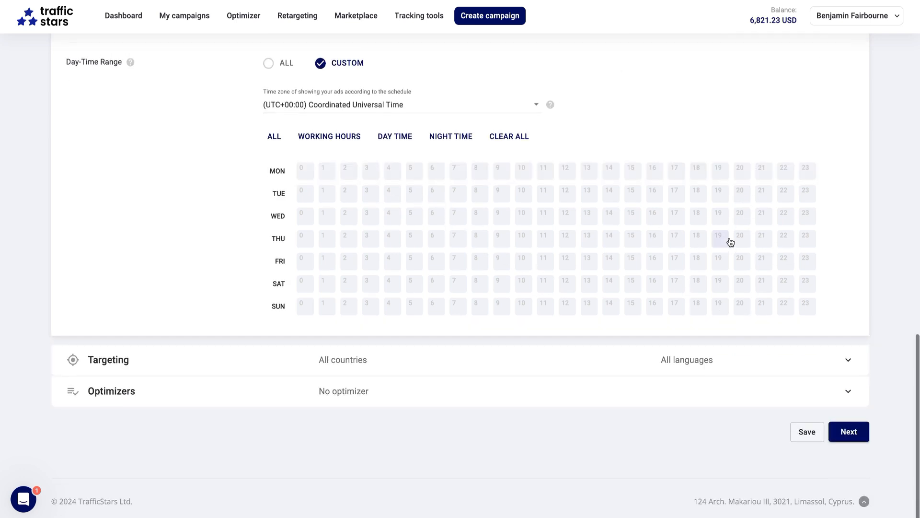
pyautogui.scroll(1, 730, 242)
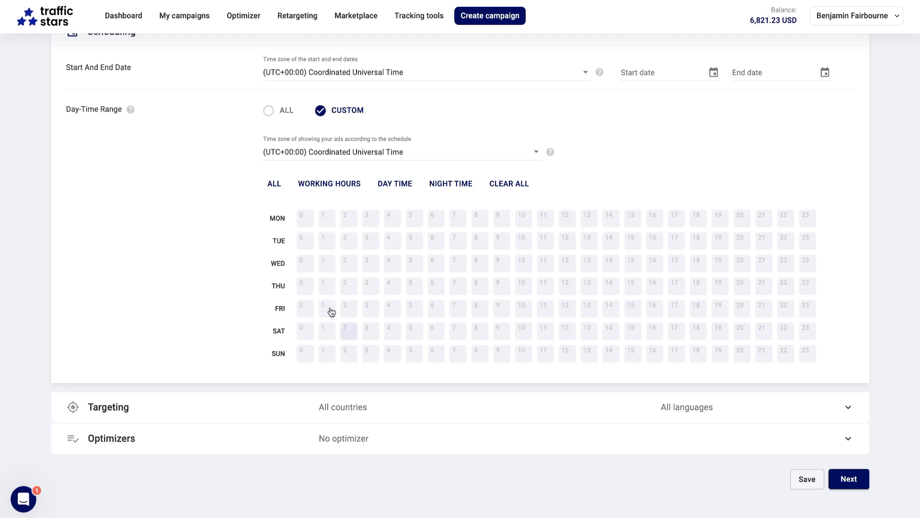
# Try the Night Time preset on the weekly hour grid and set the day-time range back to All
pyautogui.click(444, 185)
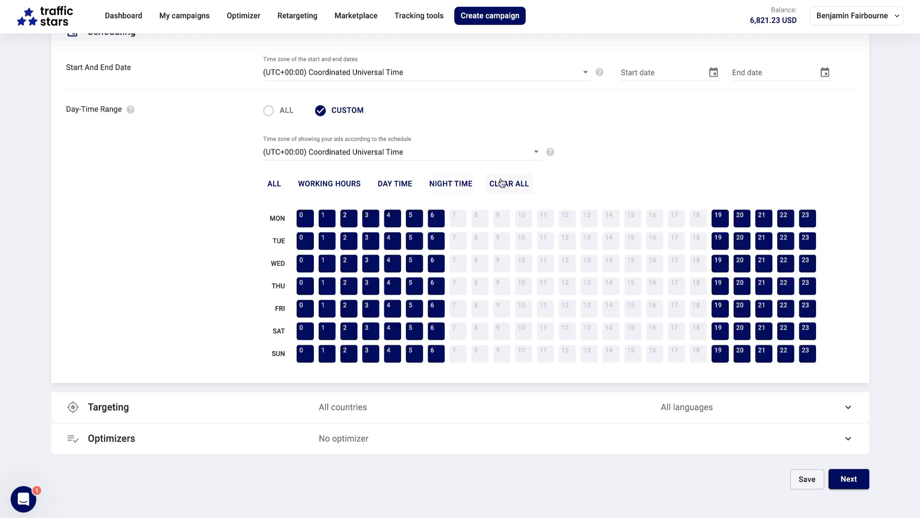
pyautogui.click(268, 111)
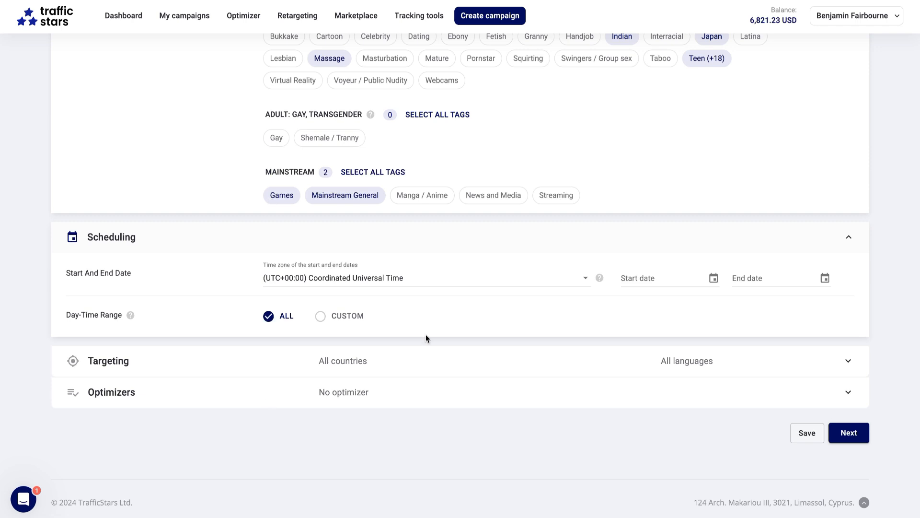
# Expand the Targeting and Optimizers sections and examine the available optimizers and their templates without adding one
pyautogui.click(854, 359)
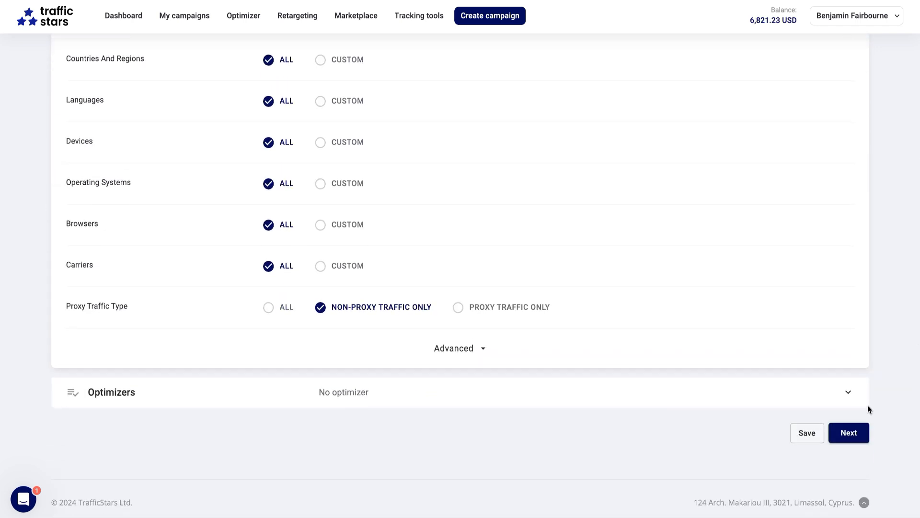
pyautogui.click(849, 395)
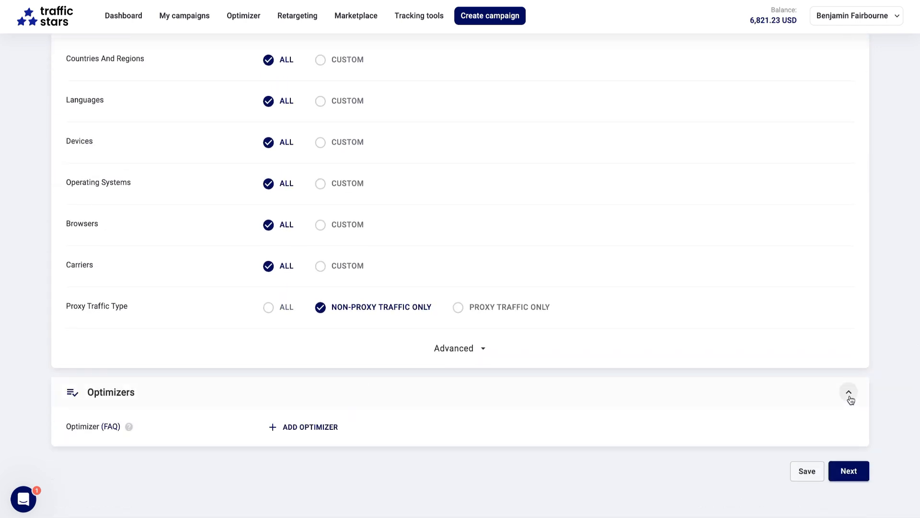
pyautogui.click(312, 427)
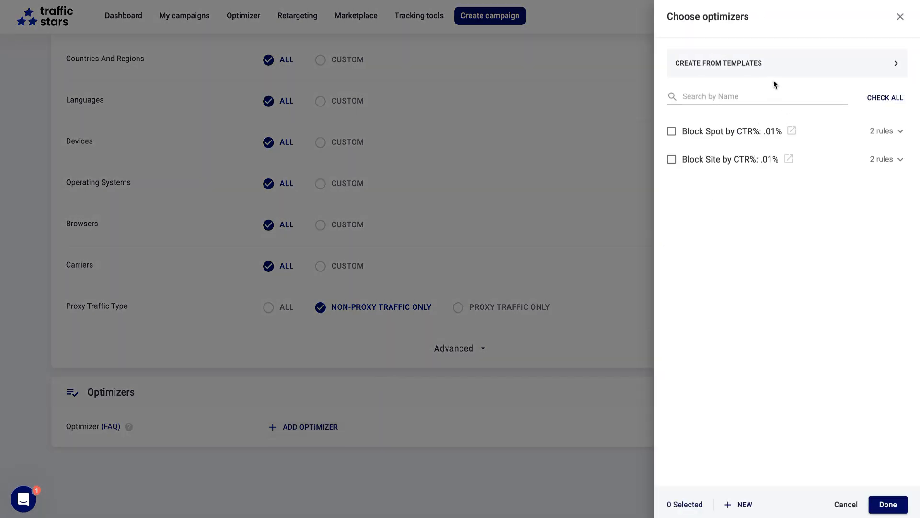
pyautogui.click(844, 67)
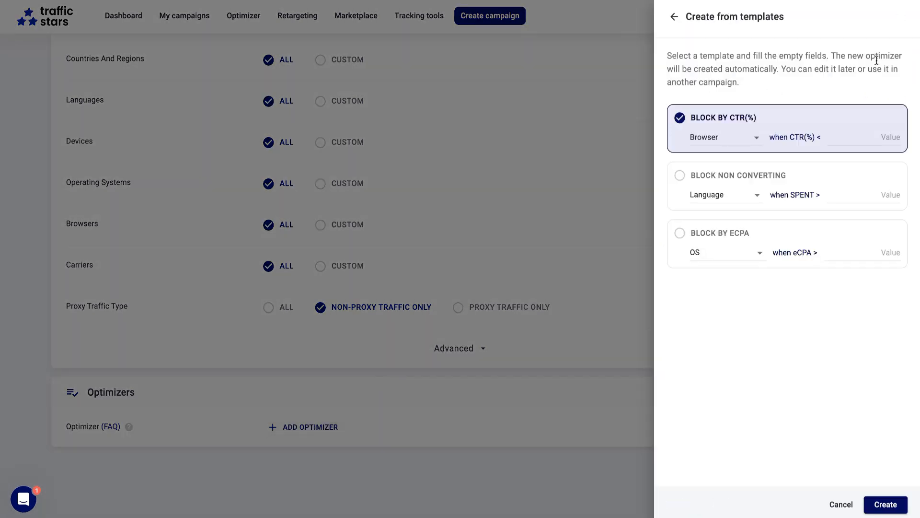
pyautogui.click(676, 17)
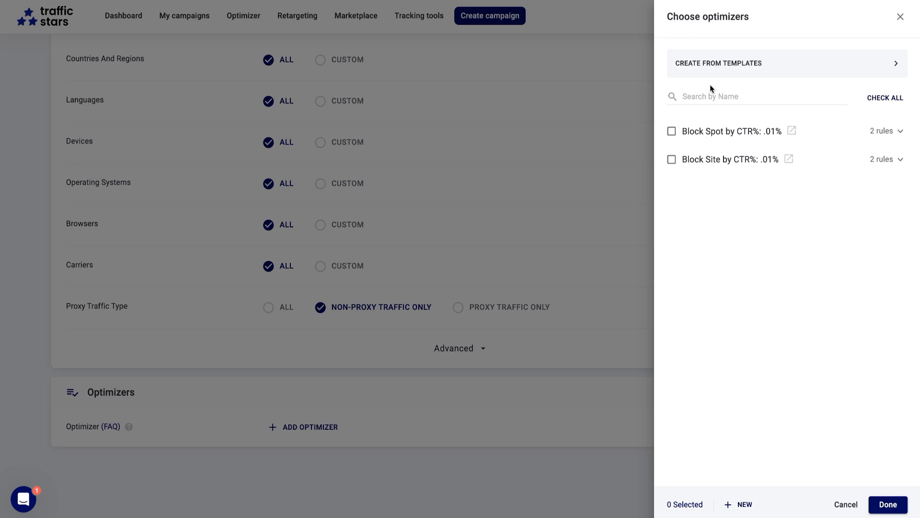
pyautogui.click(714, 97)
pyautogui.click(607, 193)
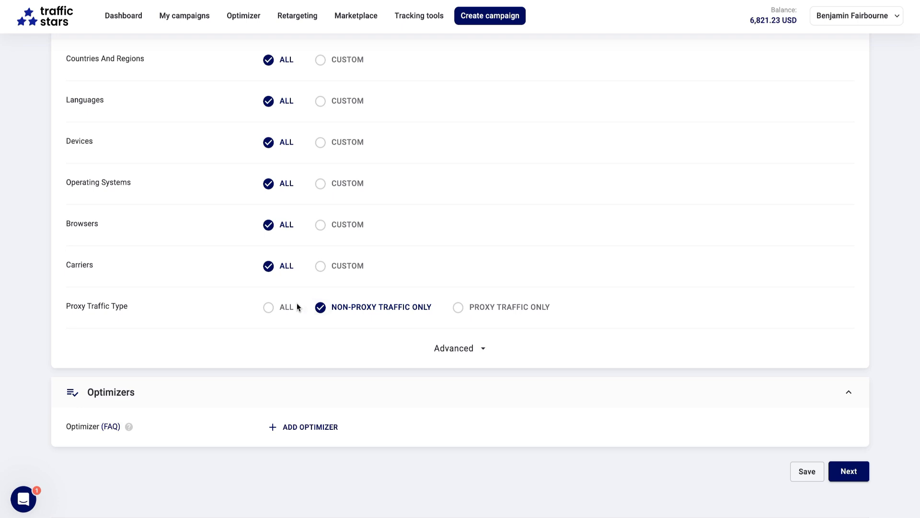
# Expand the advanced targeting options and examine the device, IP range, keyword, retargeting and proxy traffic settings
pyautogui.scroll(2, 376, 314)
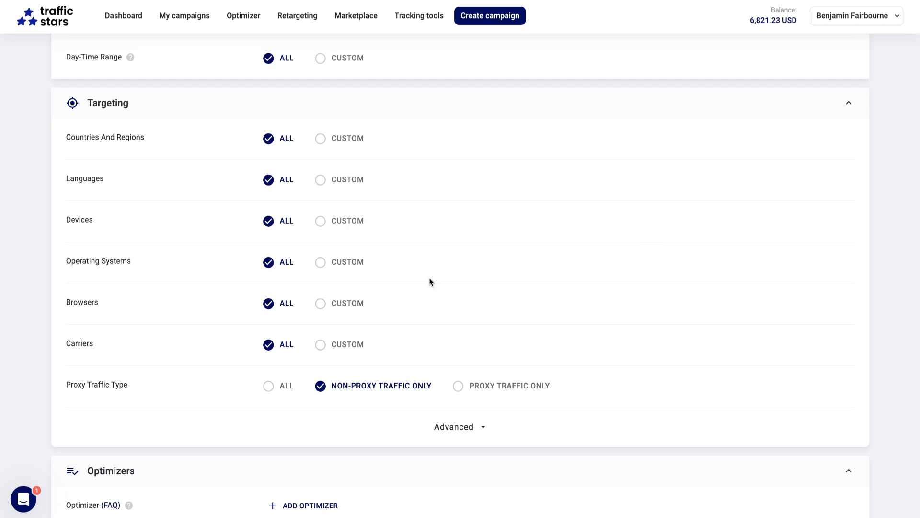
pyautogui.click(474, 431)
pyautogui.scroll(-9, 474, 433)
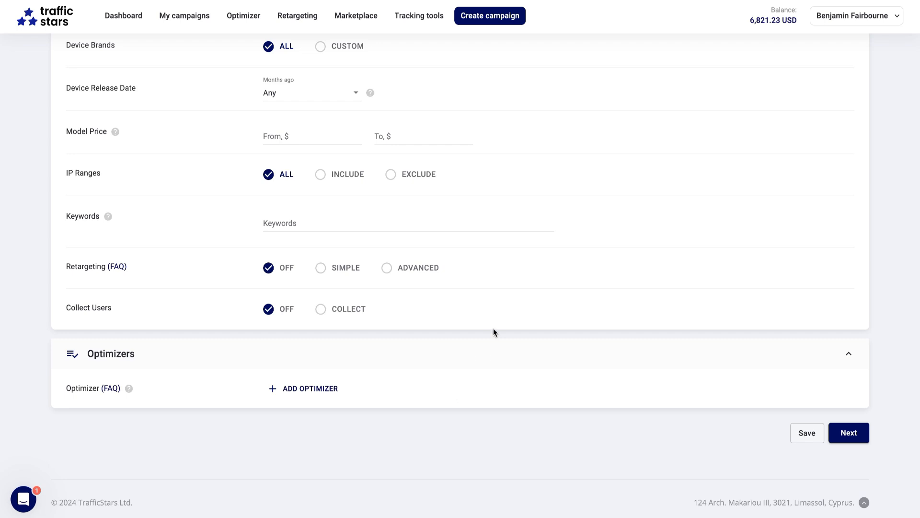
pyautogui.click(294, 223)
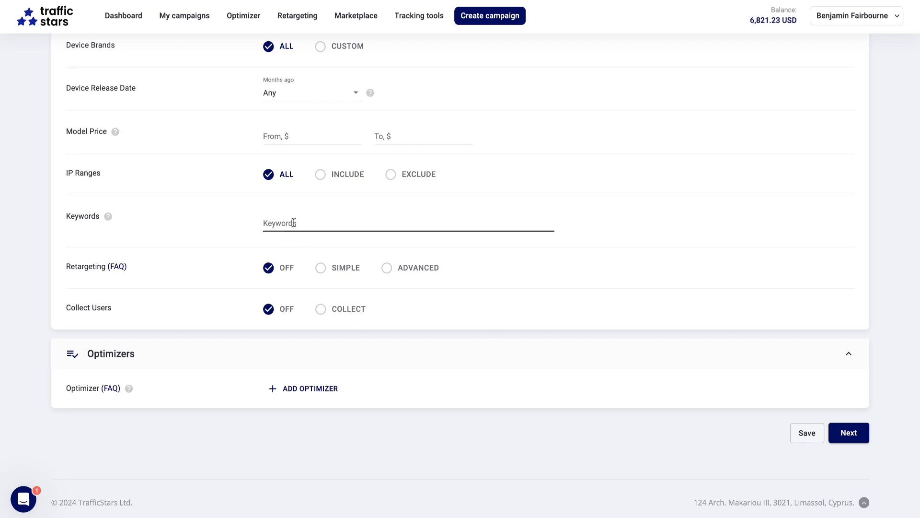
pyautogui.click(344, 289)
pyautogui.scroll(1, 344, 289)
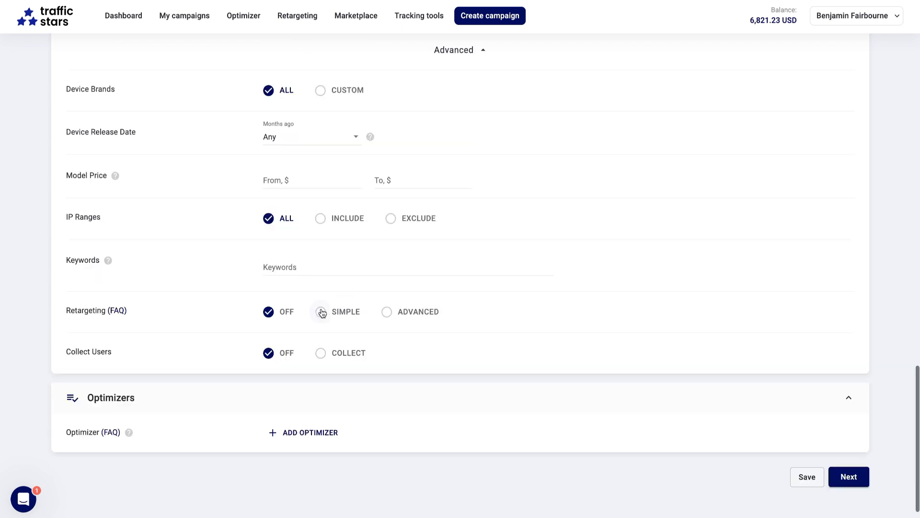
pyautogui.scroll(1, 404, 323)
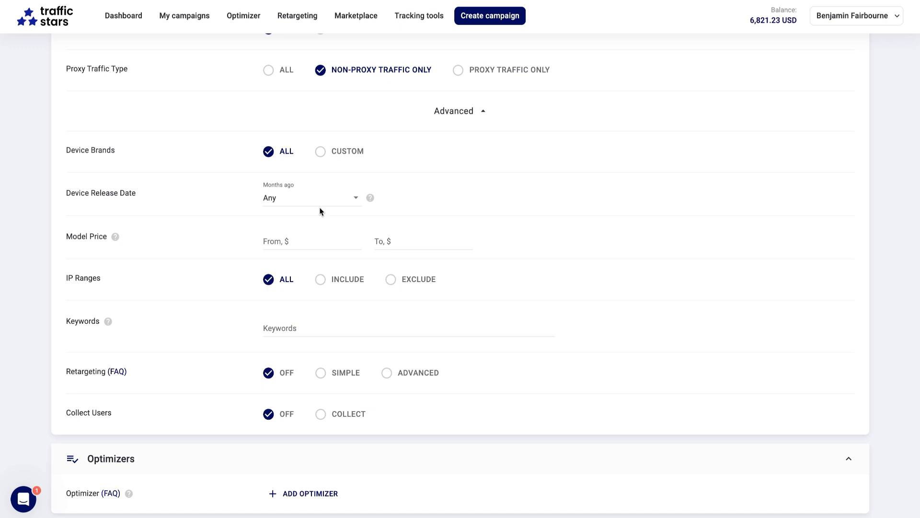
pyautogui.scroll(2, 320, 212)
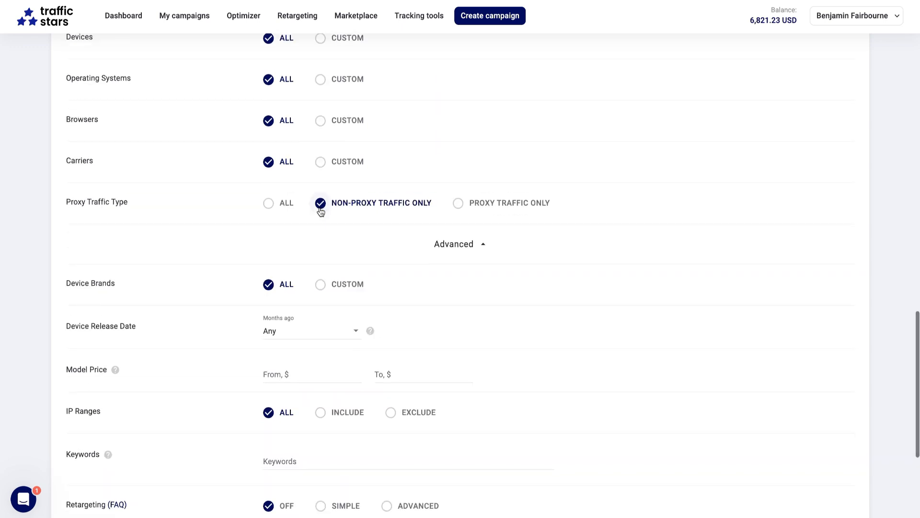
pyautogui.scroll(2, 320, 208)
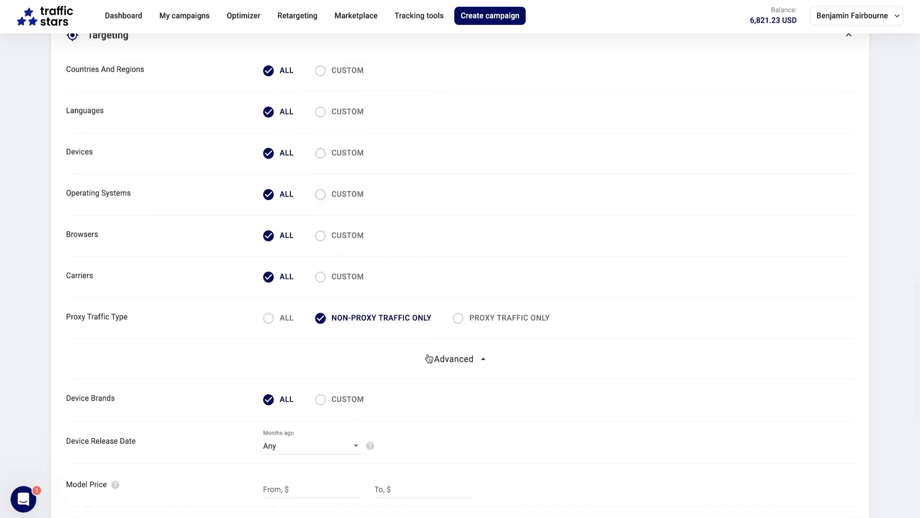
pyautogui.scroll(-2, 430, 358)
pyautogui.scroll(5, 330, 275)
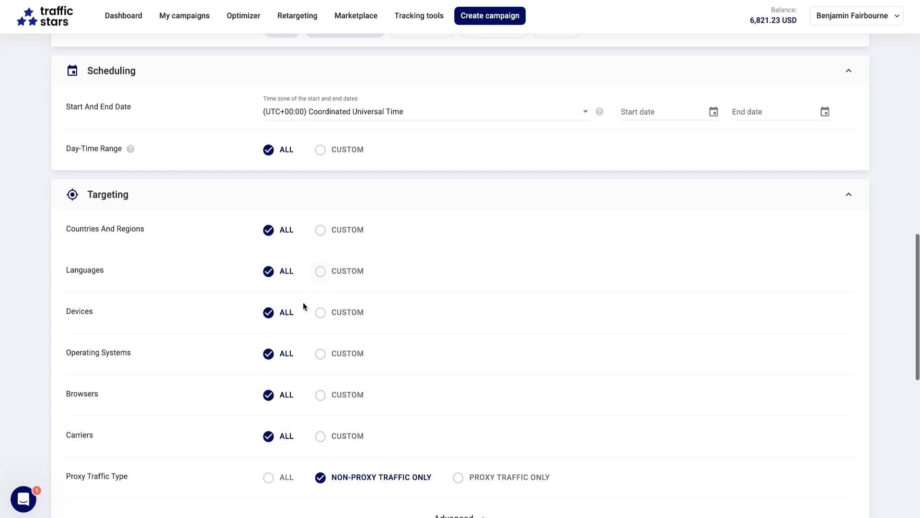
# Set device targeting to Custom and restrict it to Desktop by excluding Mobile and Tablet
pyautogui.click(320, 313)
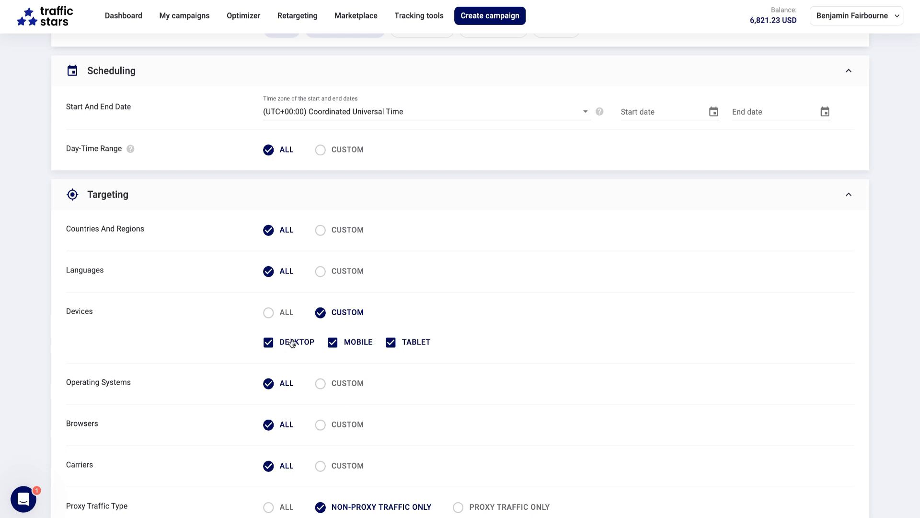
pyautogui.click(333, 342)
pyautogui.click(392, 342)
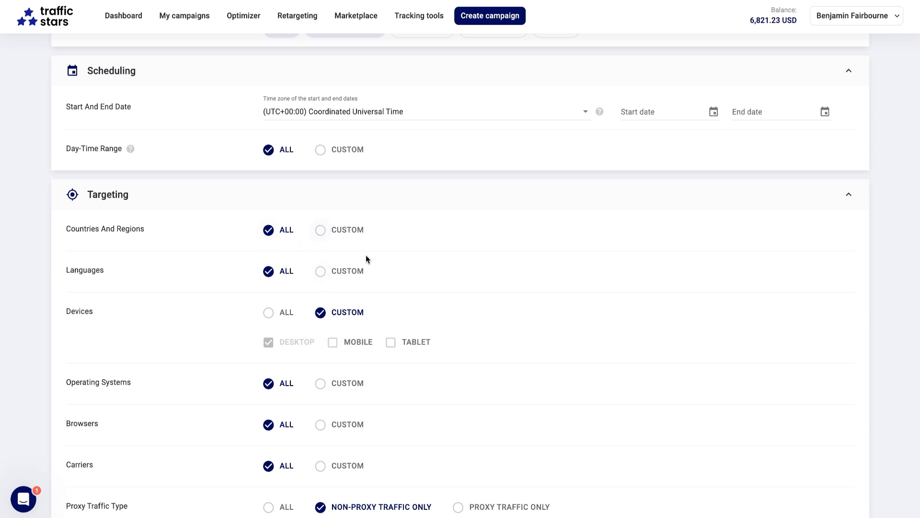
# Set country targeting to Custom and target Panama, Peru and Viet Nam
pyautogui.scroll(-2, 476, 289)
pyautogui.scroll(1, 599, 289)
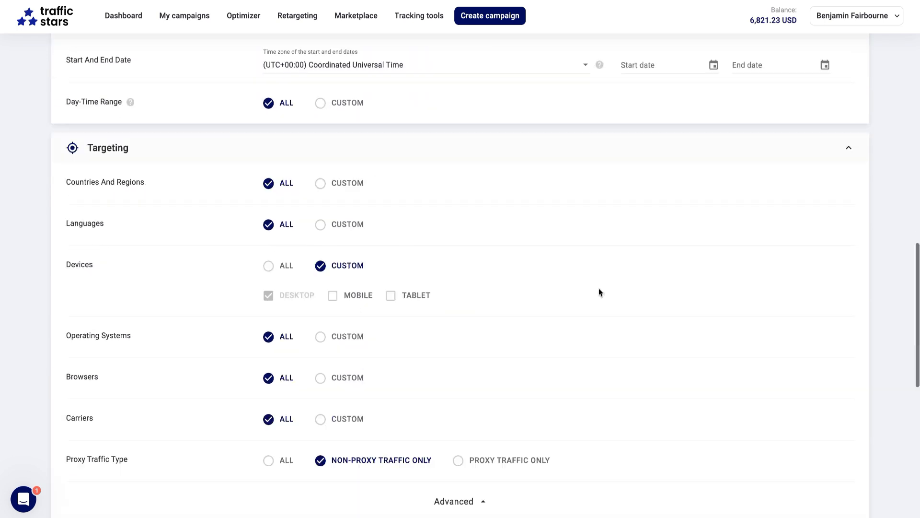
pyautogui.click(320, 182)
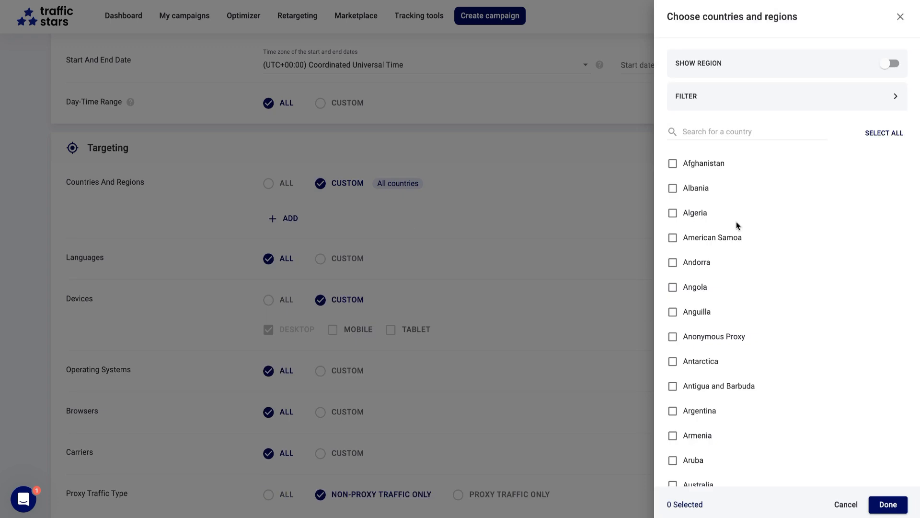
pyautogui.scroll(-10, 733, 211)
pyautogui.scroll(-20, 730, 201)
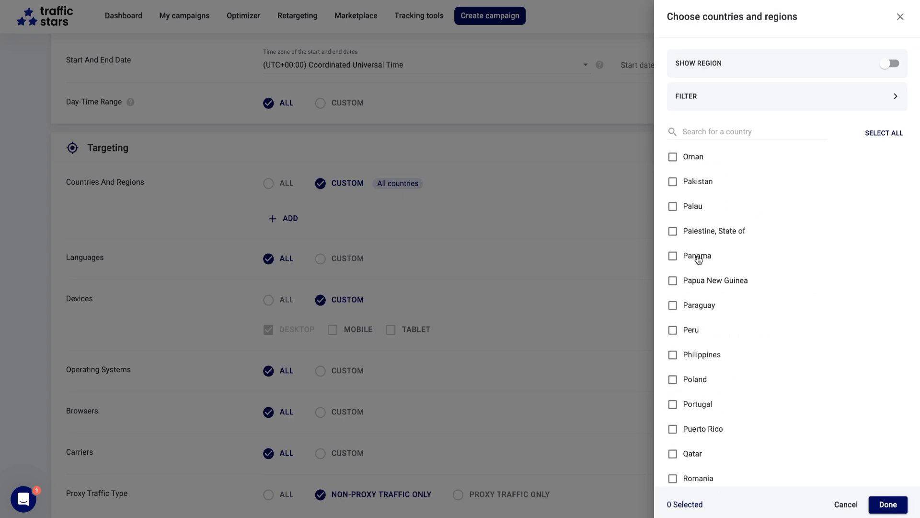
pyautogui.click(699, 259)
pyautogui.click(690, 329)
pyautogui.scroll(-20, 689, 329)
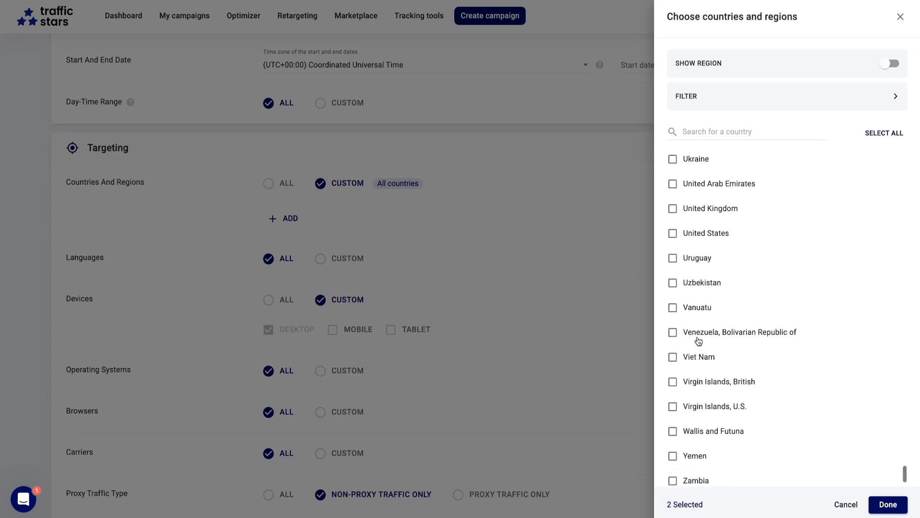
pyautogui.click(710, 362)
pyautogui.click(888, 504)
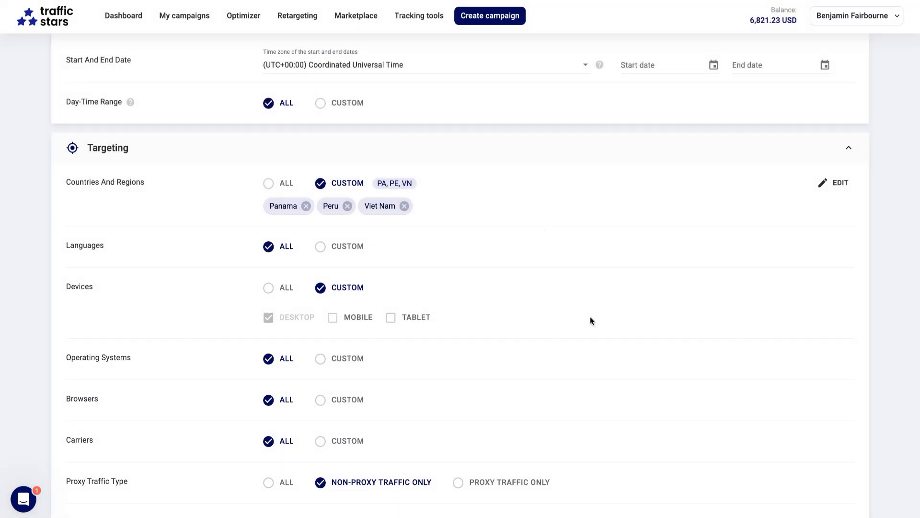
# Set language targeting to Custom and target Kongo and Yiddish
pyautogui.click(320, 247)
pyautogui.scroll(-20, 747, 295)
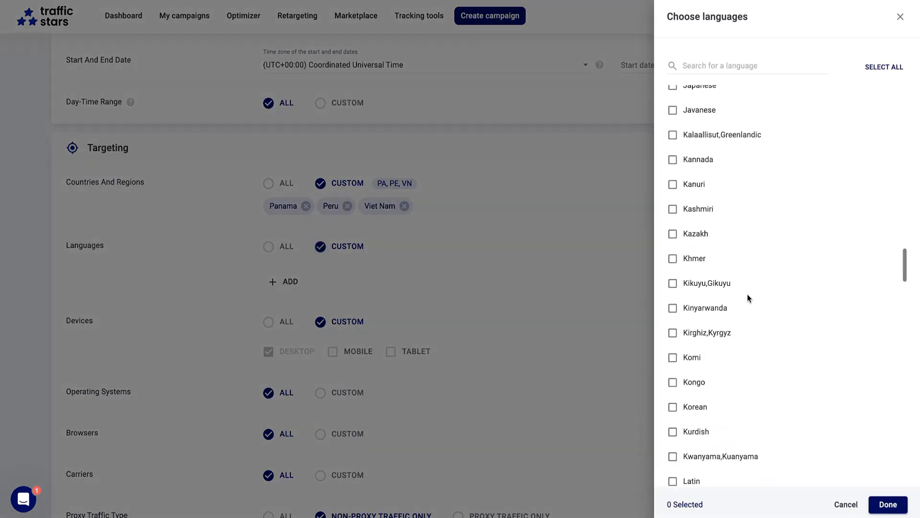
pyautogui.click(700, 195)
pyautogui.scroll(-20, 807, 335)
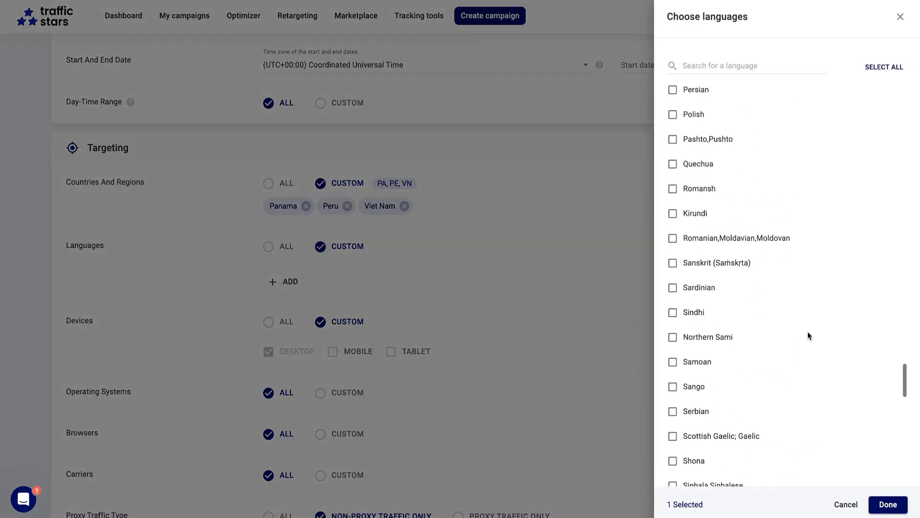
pyautogui.scroll(-3, 772, 376)
pyautogui.scroll(-10, 754, 372)
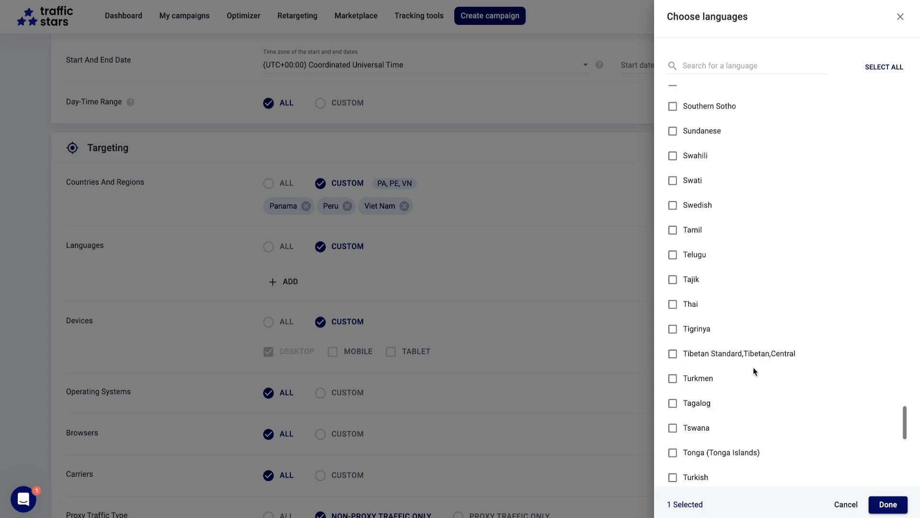
pyautogui.click(705, 379)
pyautogui.click(889, 506)
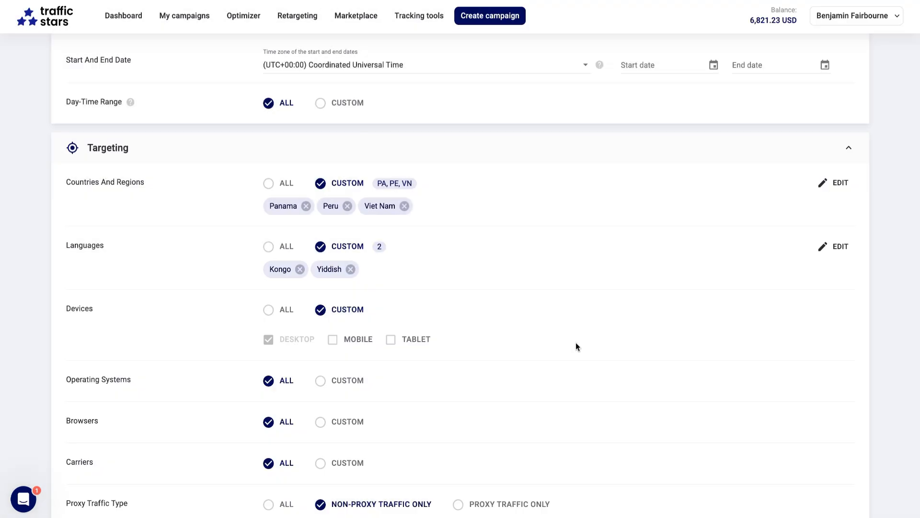
# Finish the campaign settings and continue to the Audience and pricing stage
pyautogui.scroll(-9, 576, 342)
pyautogui.scroll(-3, 583, 350)
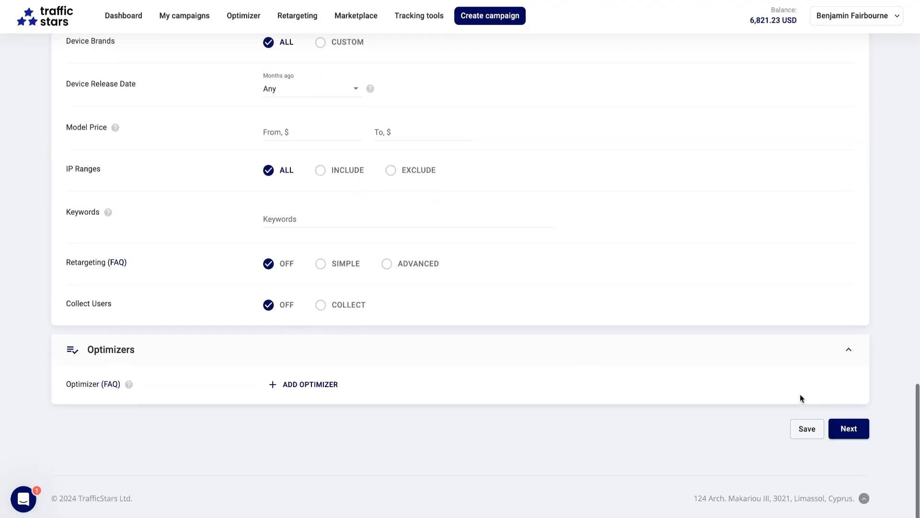
pyautogui.click(847, 431)
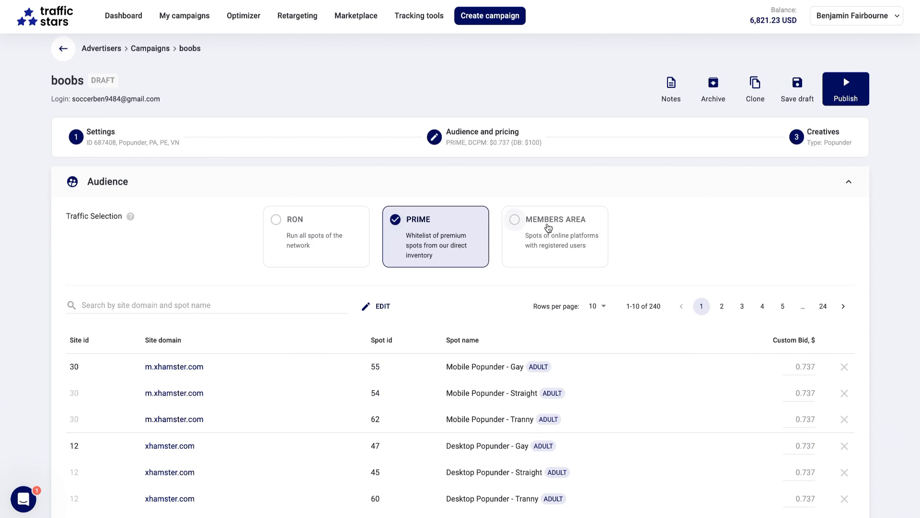
# Switch the traffic selection to Members Area and examine its list of sites and spots
pyautogui.click(548, 228)
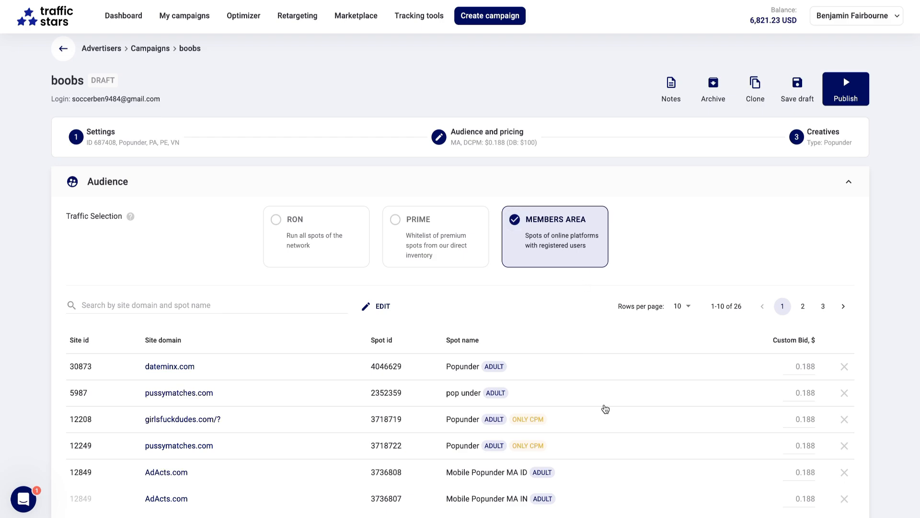
pyautogui.scroll(-8, 604, 407)
pyautogui.scroll(-5, 604, 407)
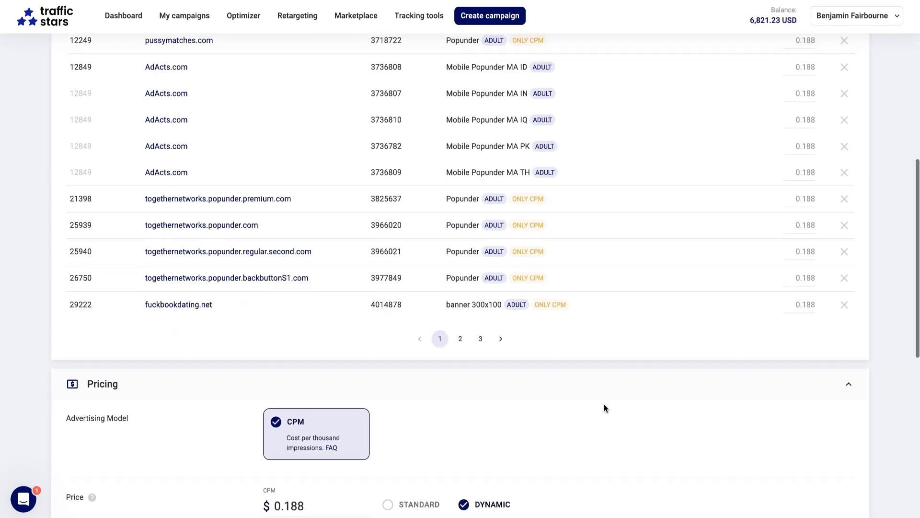
pyautogui.scroll(12, 604, 407)
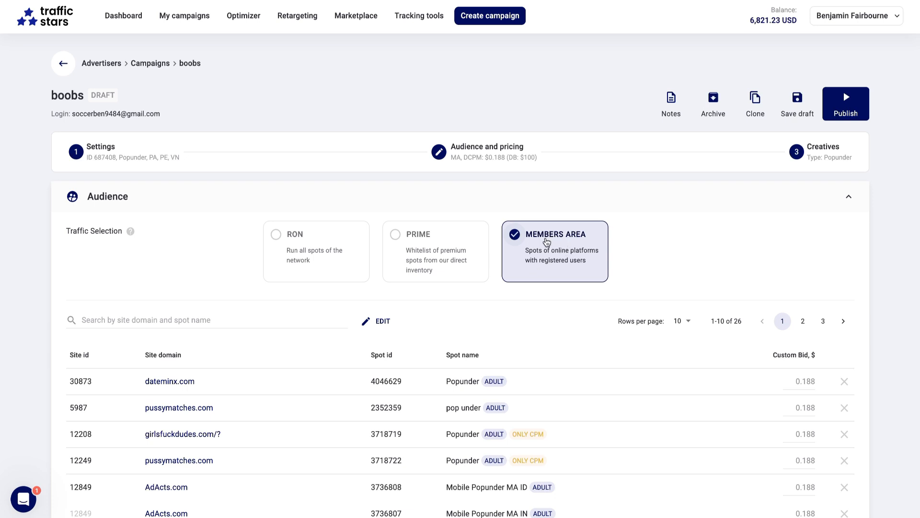
# Switch the traffic selection to RON, examine its traffic source and pricing options, and set the selection back to Prime
pyautogui.click(324, 243)
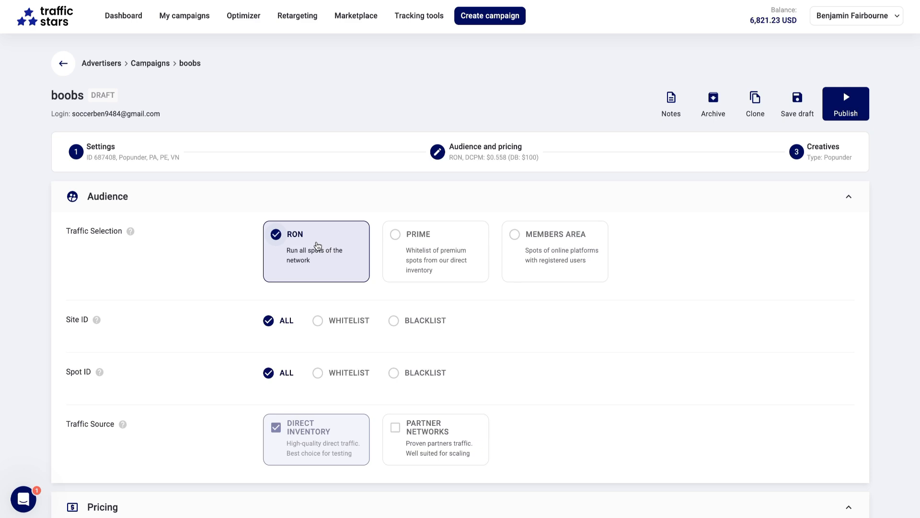
pyautogui.scroll(-5, 317, 242)
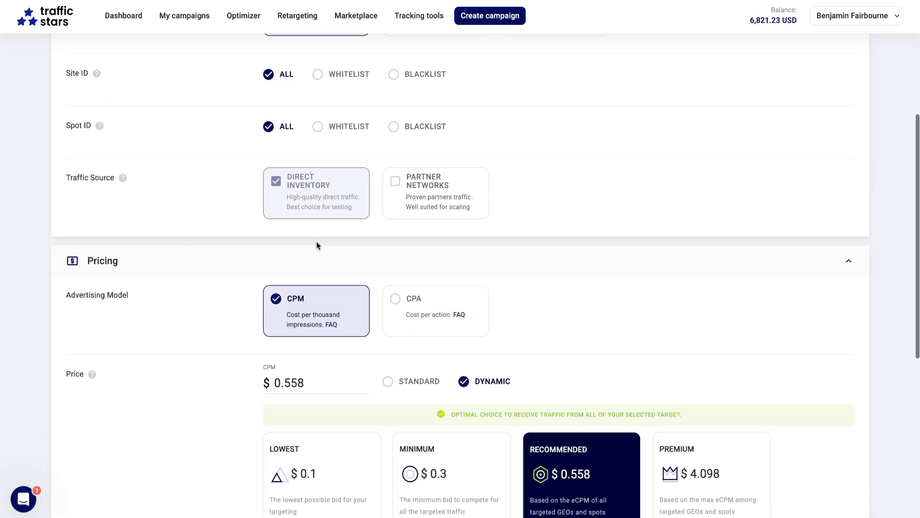
pyautogui.scroll(5, 316, 242)
pyautogui.click(419, 249)
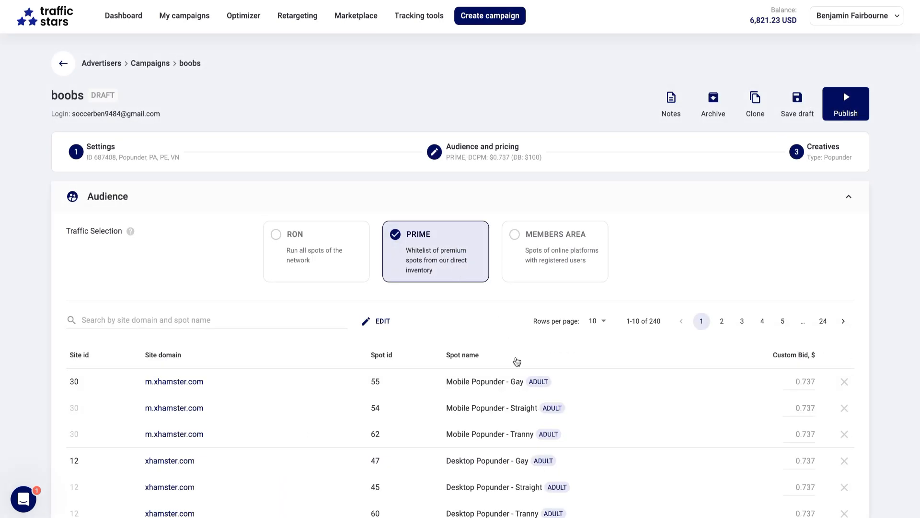
# Search the Prime spot list for "gay" and remove every matching spot from the whitelist
pyautogui.scroll(-4, 514, 388)
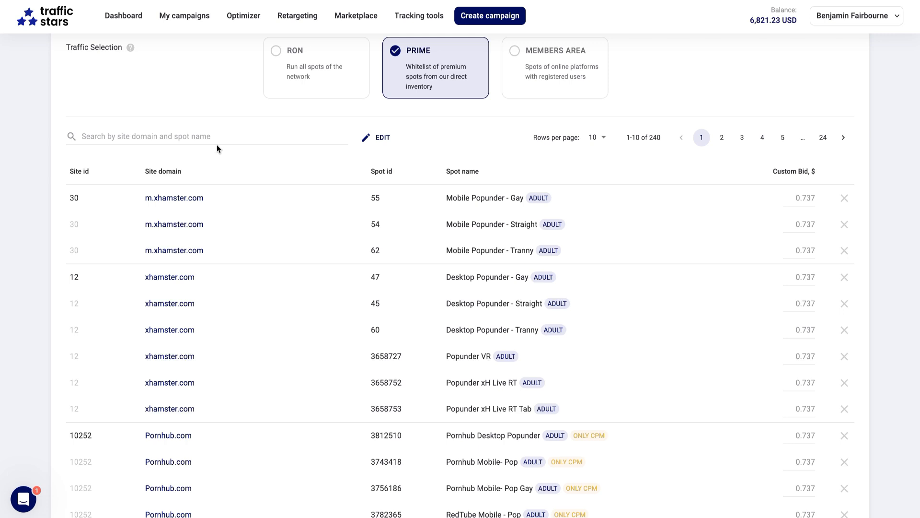
pyautogui.click(231, 136)
pyautogui.write('gay')
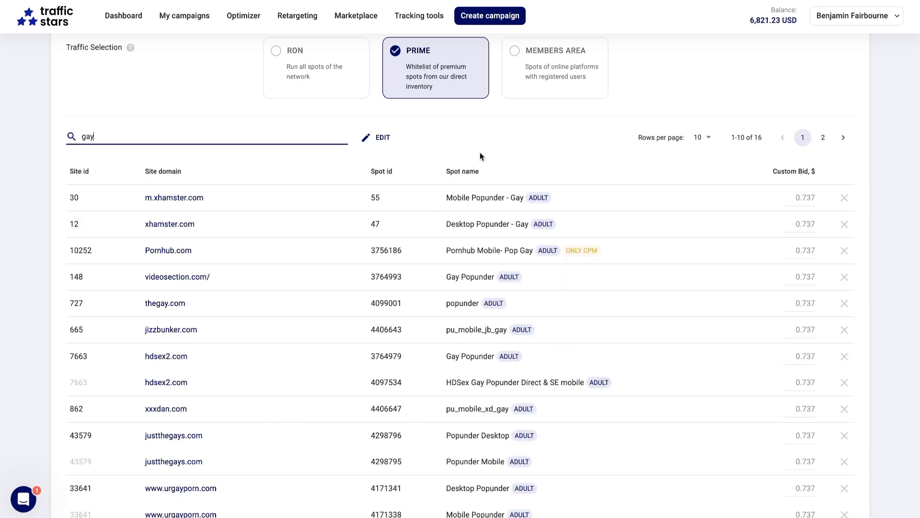
pyautogui.click(846, 199)
pyautogui.click(845, 198)
pyautogui.click(846, 198)
pyautogui.click(846, 199)
pyautogui.click(846, 198)
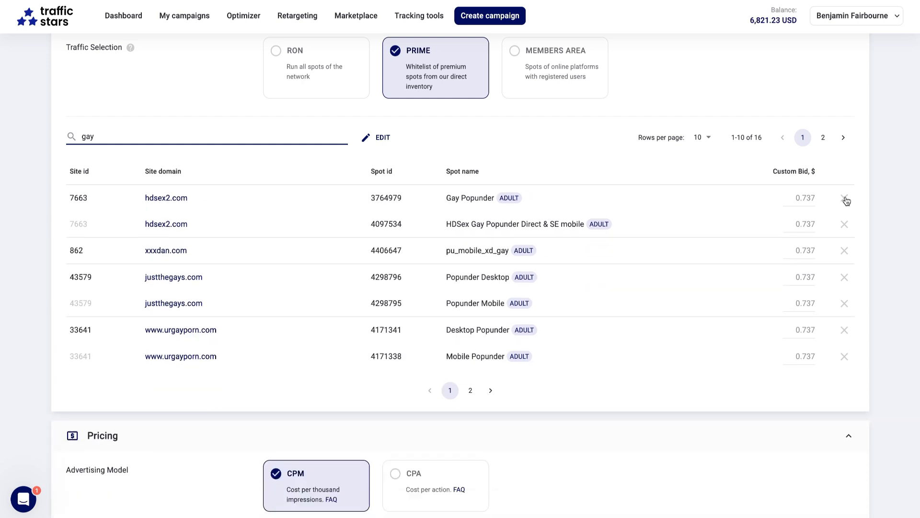
pyautogui.click(846, 198)
pyautogui.click(845, 199)
pyautogui.click(845, 198)
pyautogui.click(846, 198)
pyautogui.click(846, 198)
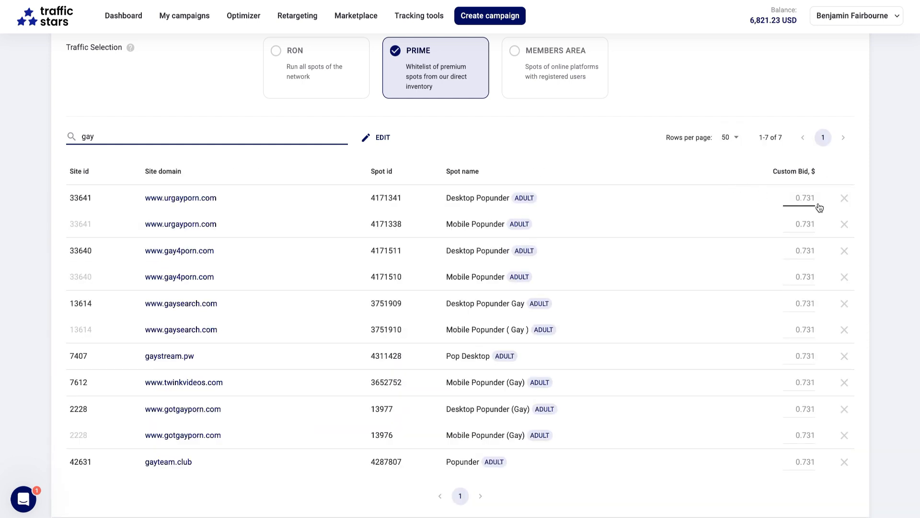
pyautogui.click(844, 198)
pyautogui.click(844, 198)
pyautogui.click(845, 198)
pyautogui.click(844, 198)
pyautogui.click(844, 198)
pyautogui.click(844, 198)
pyautogui.click(844, 198)
pyautogui.click(843, 197)
pyautogui.click(843, 197)
pyautogui.click(843, 198)
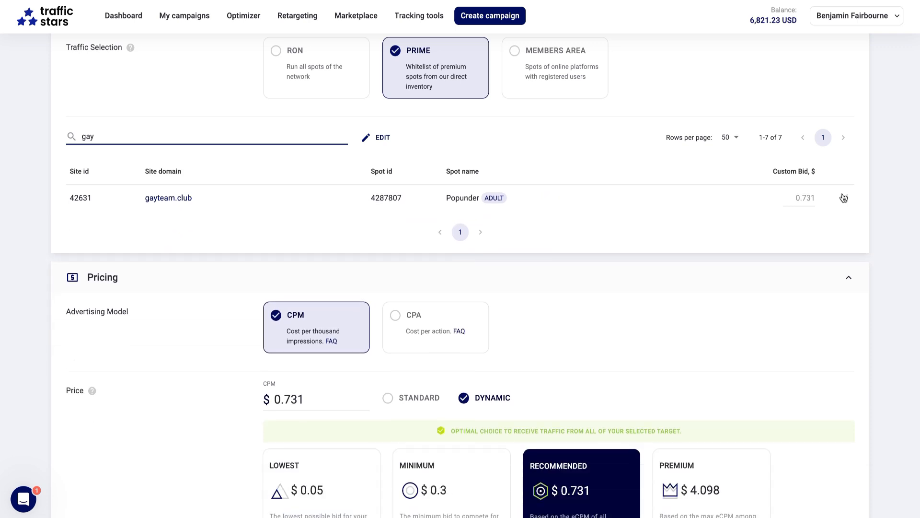
pyautogui.click(842, 197)
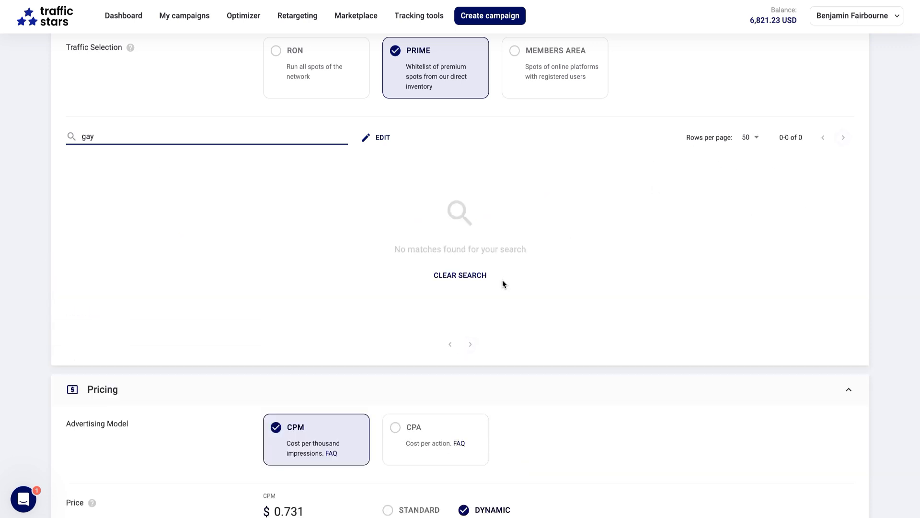
# Search the Prime spot list for "tran" and remove every matching spot from the whitelist
pyautogui.tripleClick(174, 136)
pyautogui.write('tran')
pyautogui.click(844, 198)
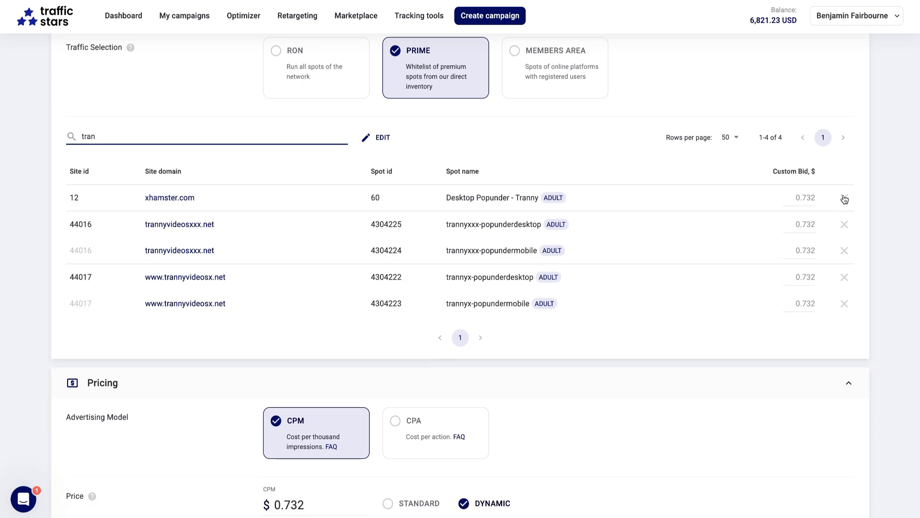
pyautogui.click(845, 198)
pyautogui.click(844, 198)
pyautogui.click(844, 198)
pyautogui.click(844, 198)
pyautogui.click(844, 198)
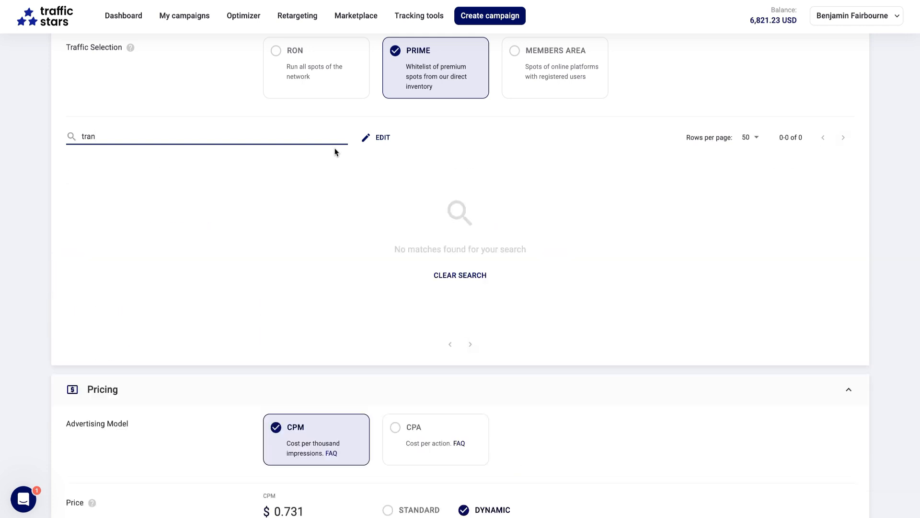
# Clear the search, review the Prime list, and find "vr" to remove the xhamster.com Popunder VR spot
pyautogui.tripleClick(161, 132)
pyautogui.press('BackSpace')
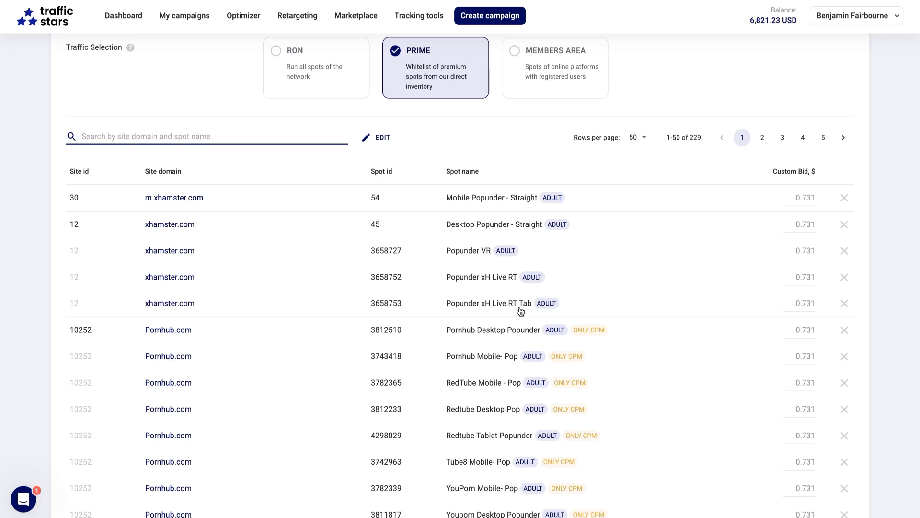
pyautogui.scroll(-20, 521, 311)
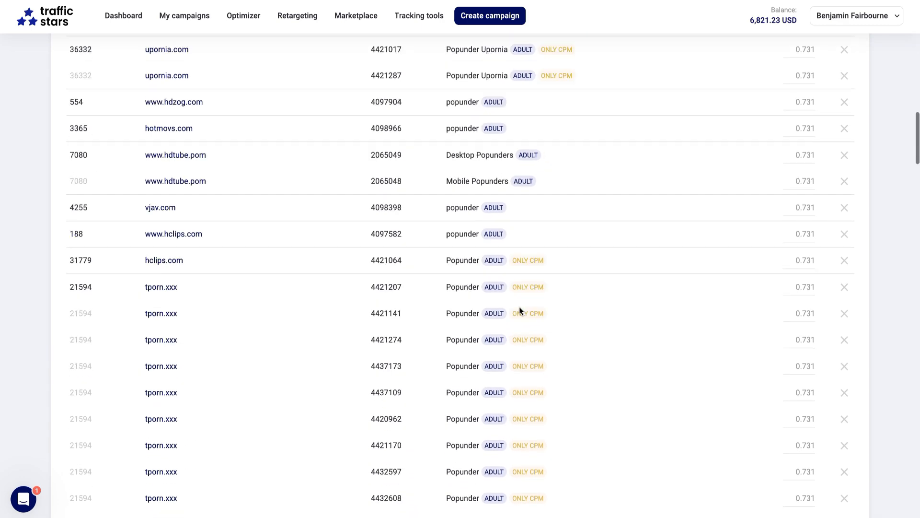
pyautogui.scroll(20, 520, 311)
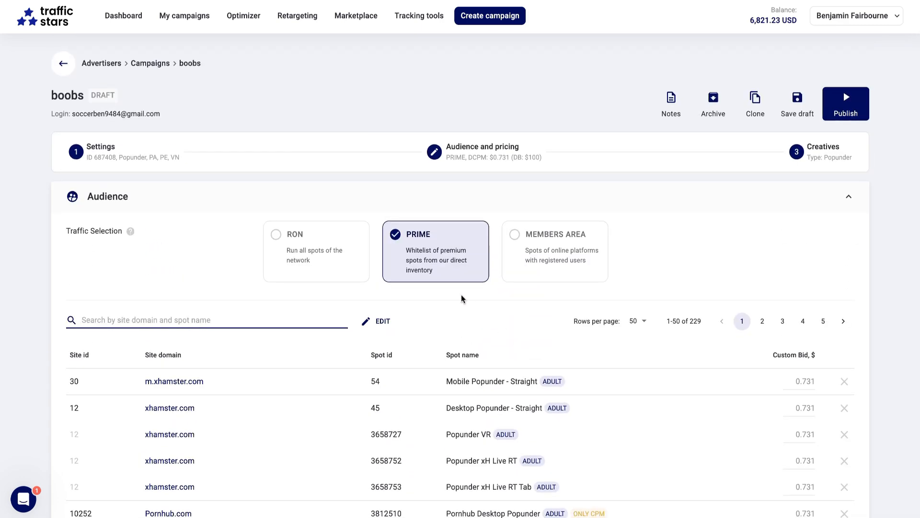
pyautogui.scroll(-20, 662, 368)
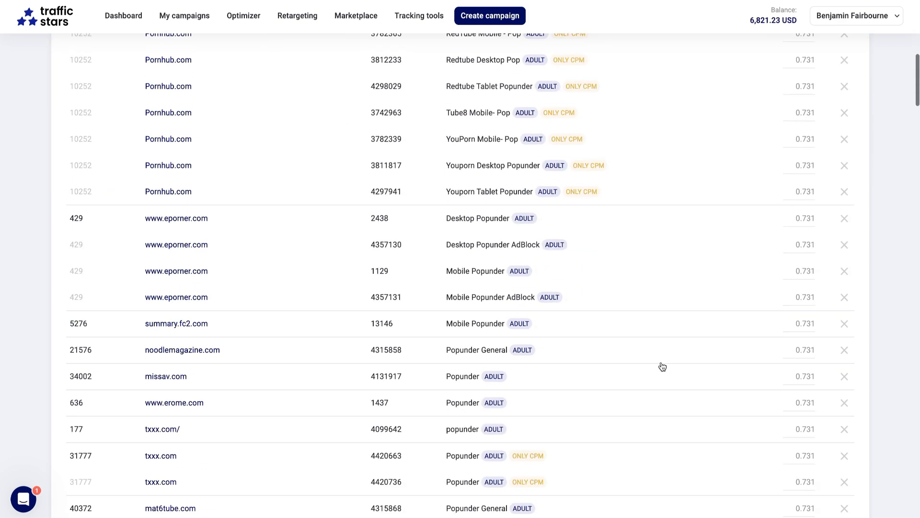
pyautogui.scroll(20, 533, 291)
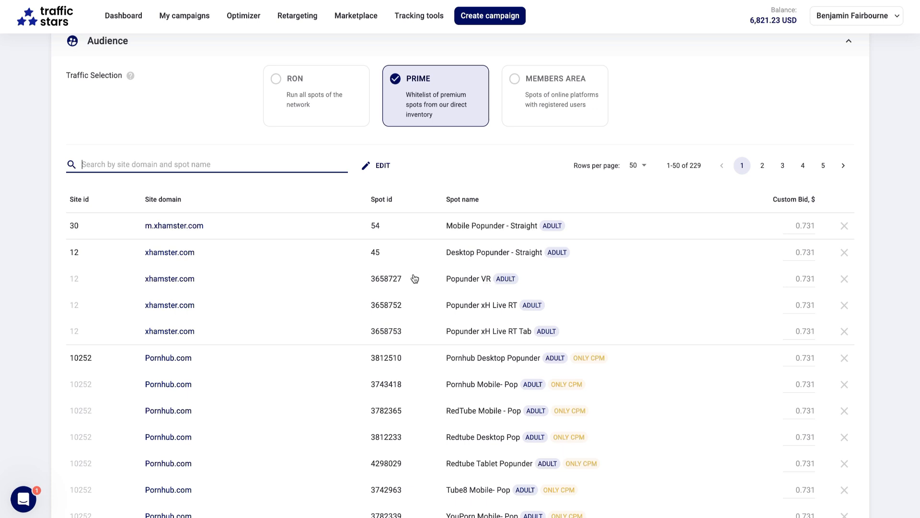
pyautogui.write('vr')
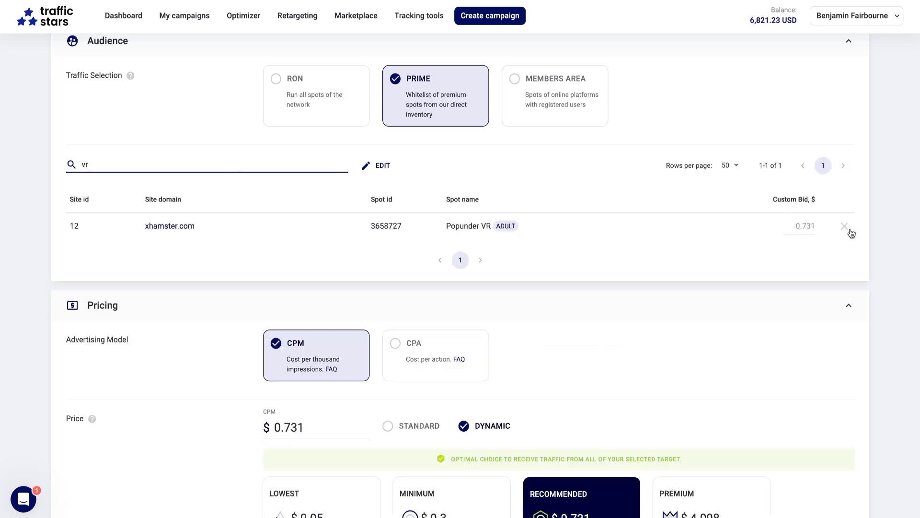
pyautogui.click(845, 226)
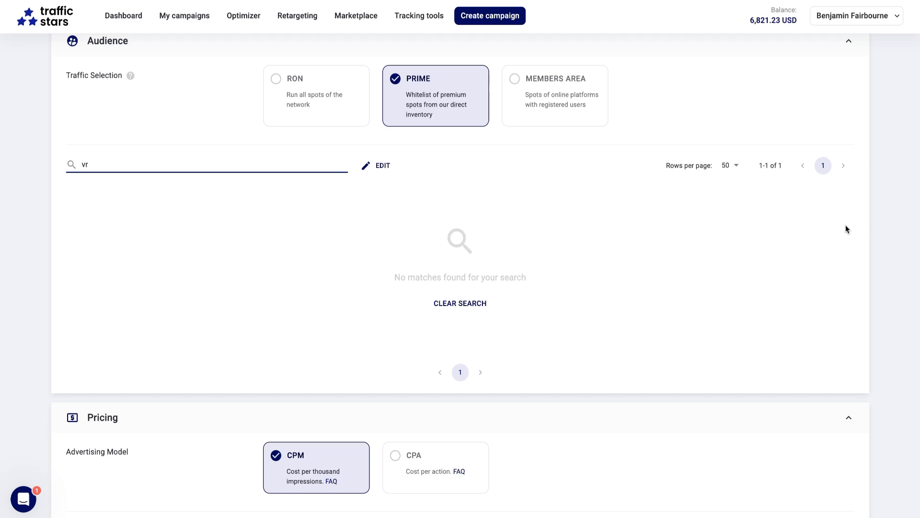
# Clear the spot search and examine the remaining Prime sites and spots down to the pricing options
pyautogui.click(230, 165)
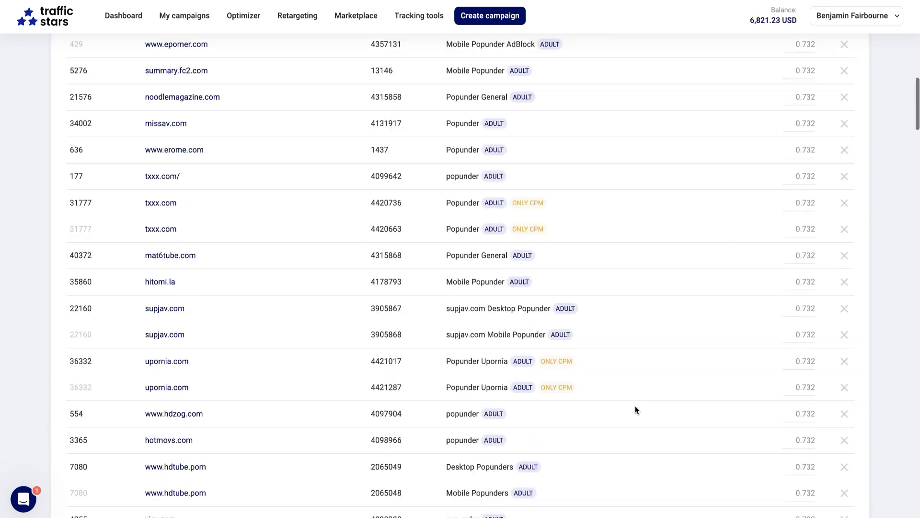
pyautogui.scroll(-15, 636, 410)
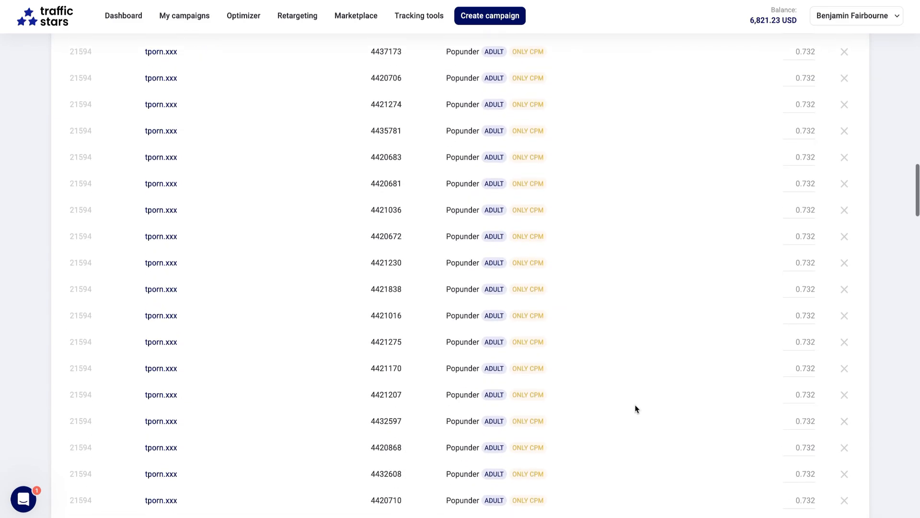
pyautogui.scroll(-15, 636, 405)
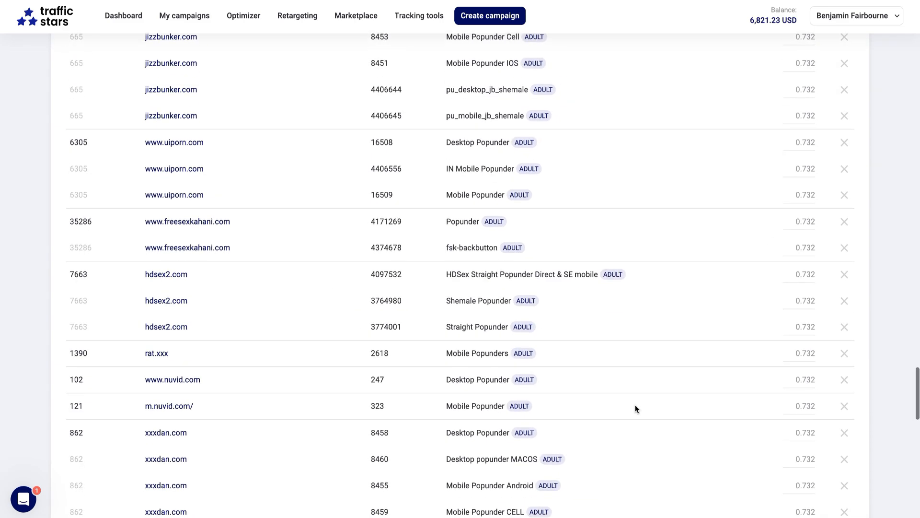
pyautogui.scroll(-5, 635, 408)
pyautogui.scroll(6, 635, 409)
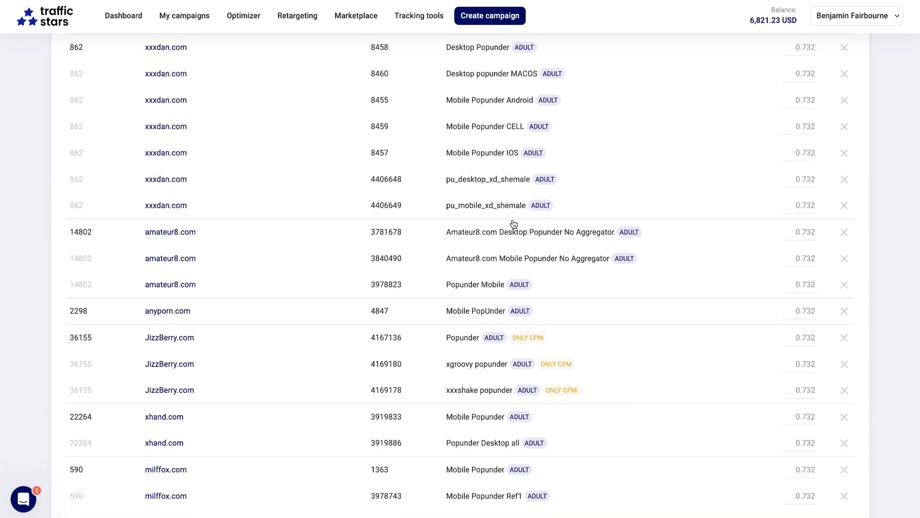
pyautogui.scroll(-5, 513, 221)
pyautogui.scroll(-6, 668, 233)
pyautogui.scroll(15, 666, 232)
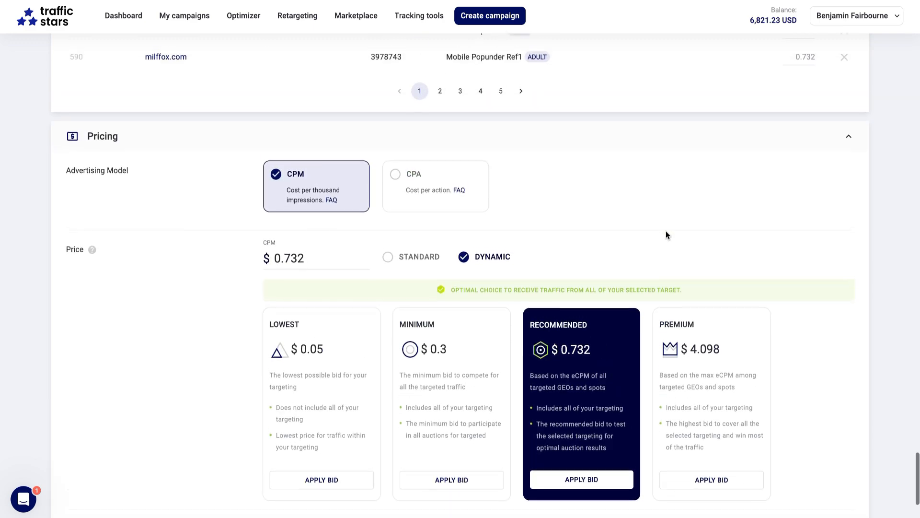
pyautogui.scroll(9, 666, 235)
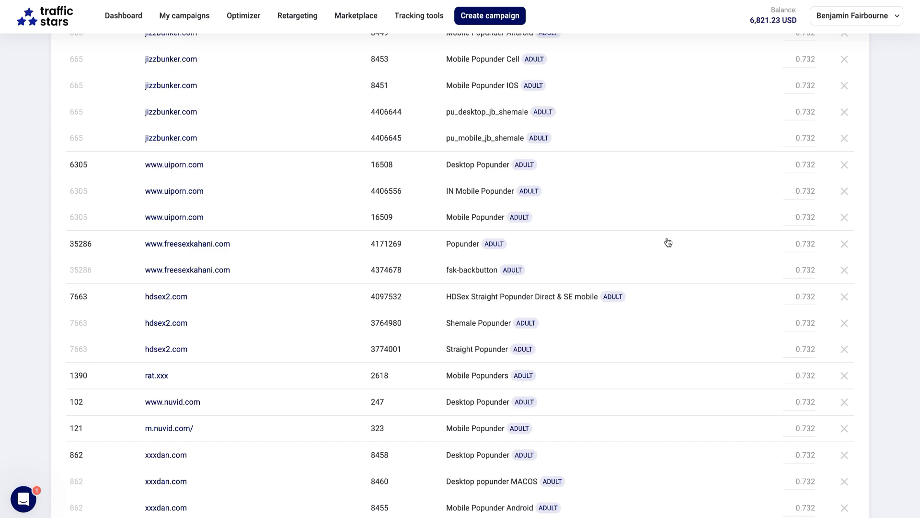
pyautogui.scroll(5, 273, 262)
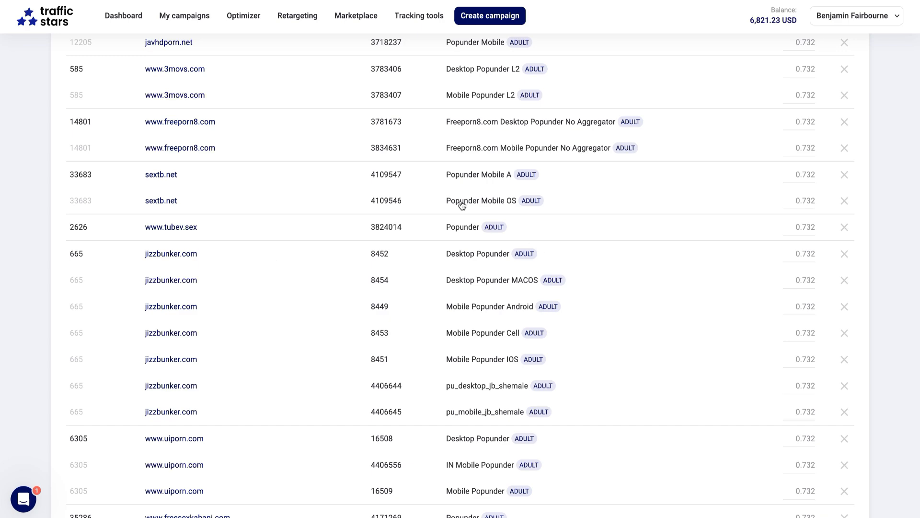
pyautogui.scroll(6, 689, 229)
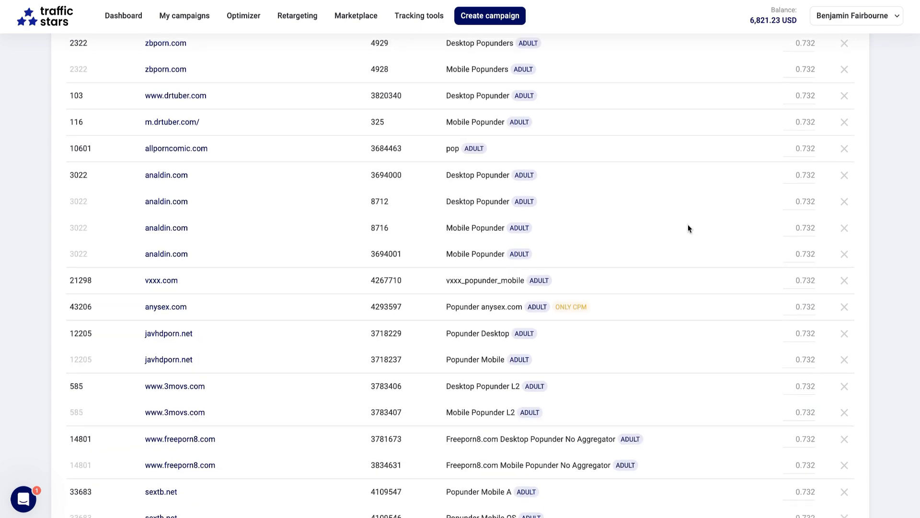
pyautogui.scroll(6, 689, 229)
pyautogui.scroll(-15, 689, 229)
pyautogui.scroll(-3, 688, 229)
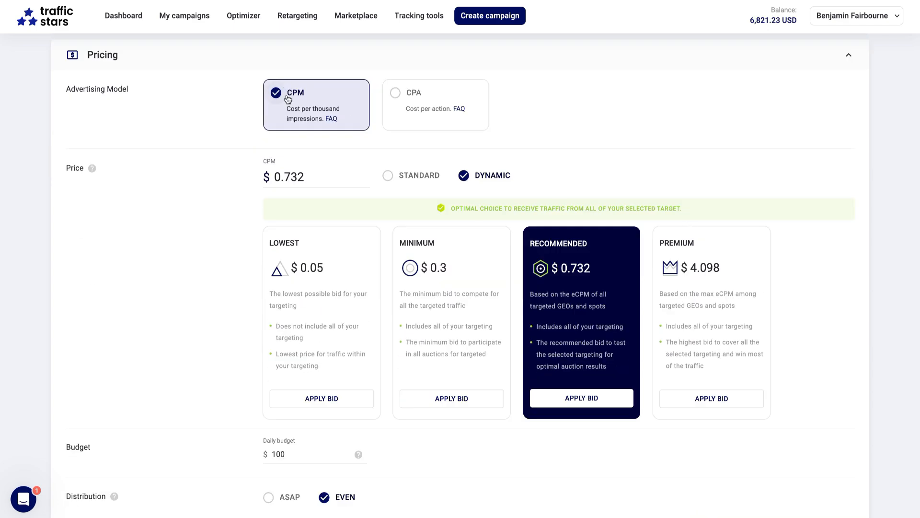
# Switch the advertising model to CPA, examine its price and budget options, and set the model back to CPM
pyautogui.click(393, 91)
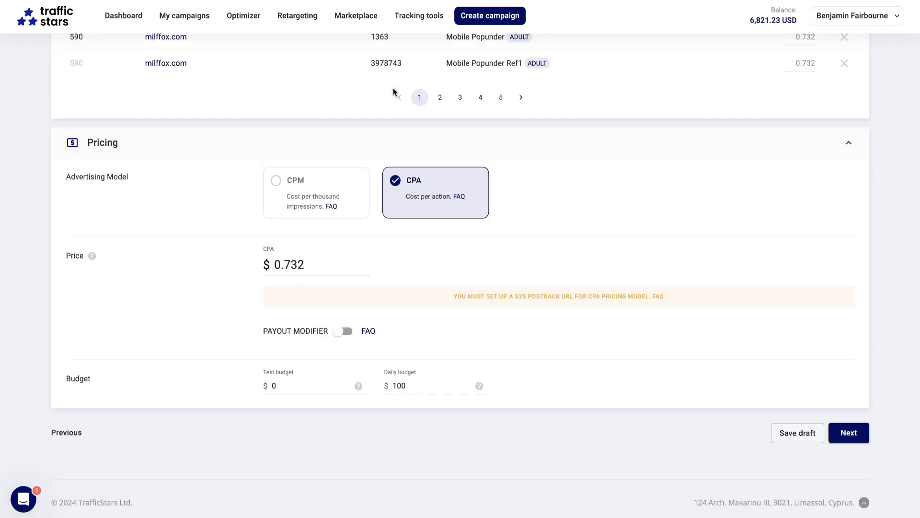
pyautogui.click(294, 193)
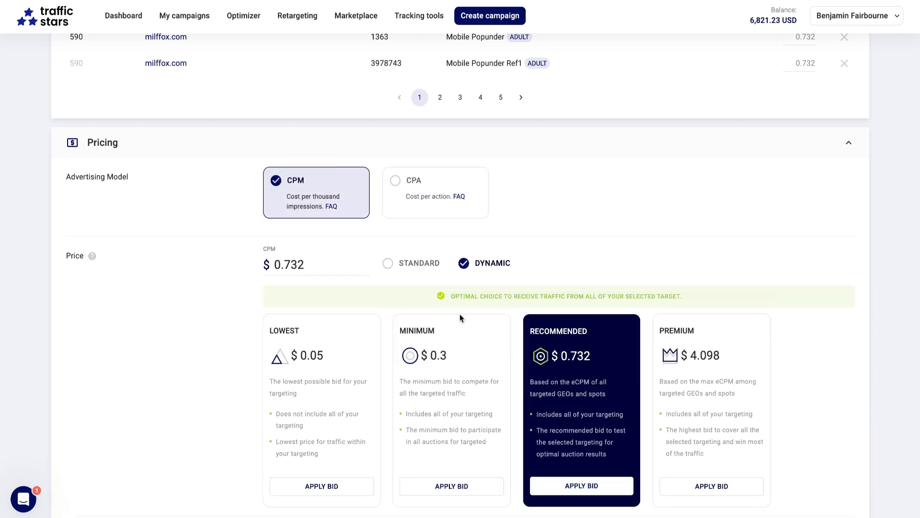
pyautogui.scroll(-4, 460, 314)
pyautogui.scroll(4, 551, 240)
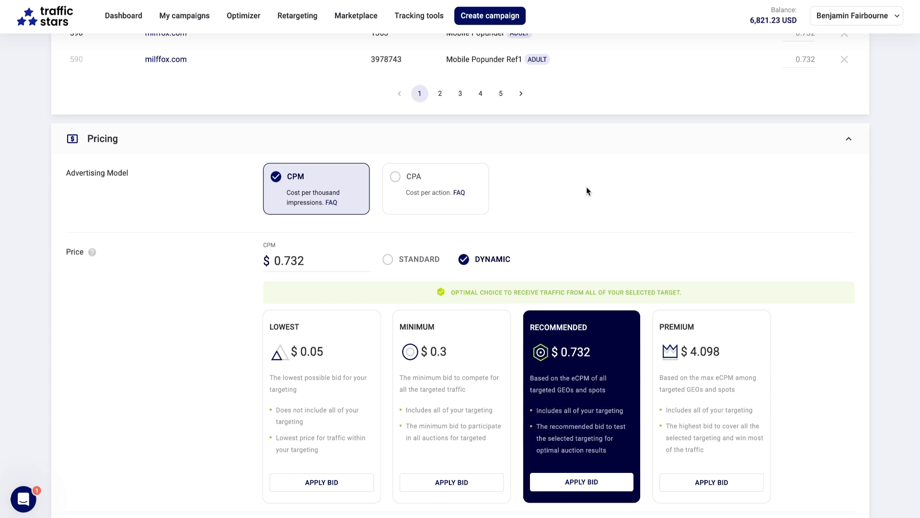
# Compare the Standard and Dynamic price types, leave Dynamic selected, and apply the recommended bid of $0.732
pyautogui.scroll(-2, 586, 191)
pyautogui.click(434, 158)
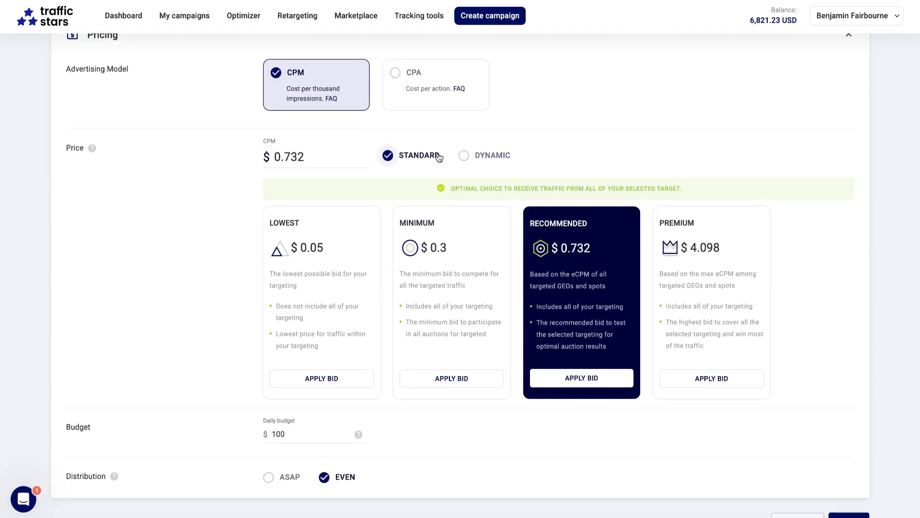
pyautogui.click(464, 156)
pyautogui.click(434, 159)
pyautogui.click(469, 160)
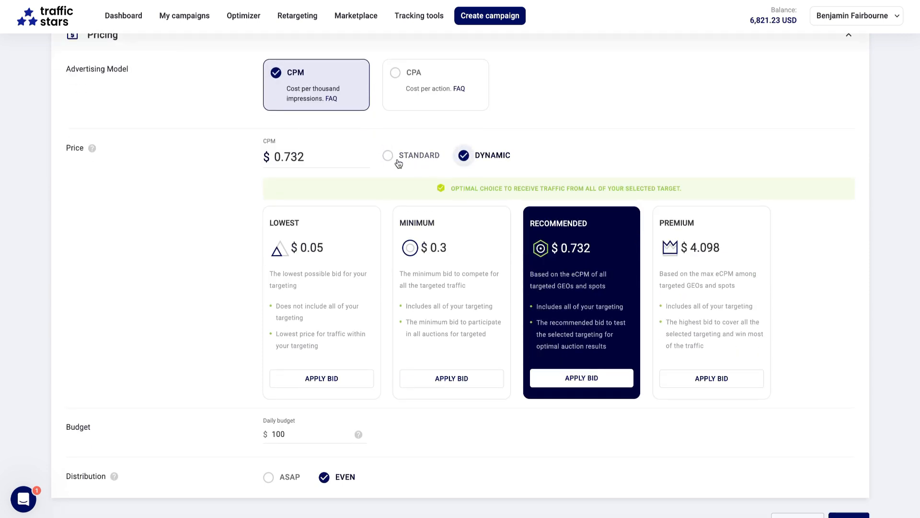
pyautogui.click(398, 160)
pyautogui.click(464, 158)
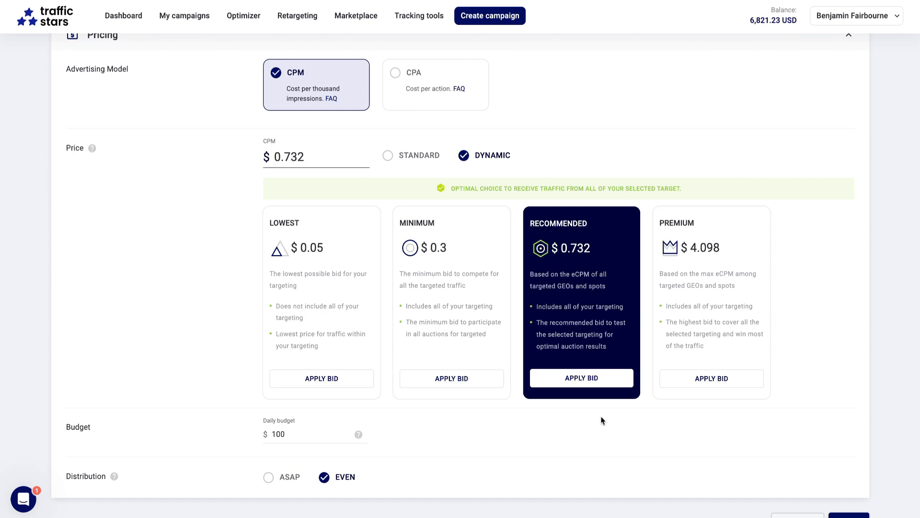
pyautogui.click(598, 382)
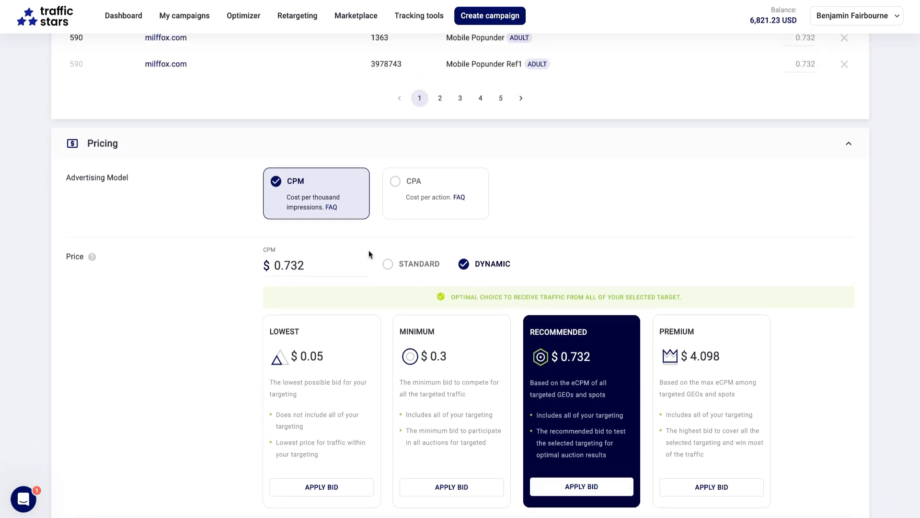
# Set the campaign's CPM price to $2.11
pyautogui.moveTo(306, 266); pyautogui.dragTo(274, 266)
pyautogui.write('2')
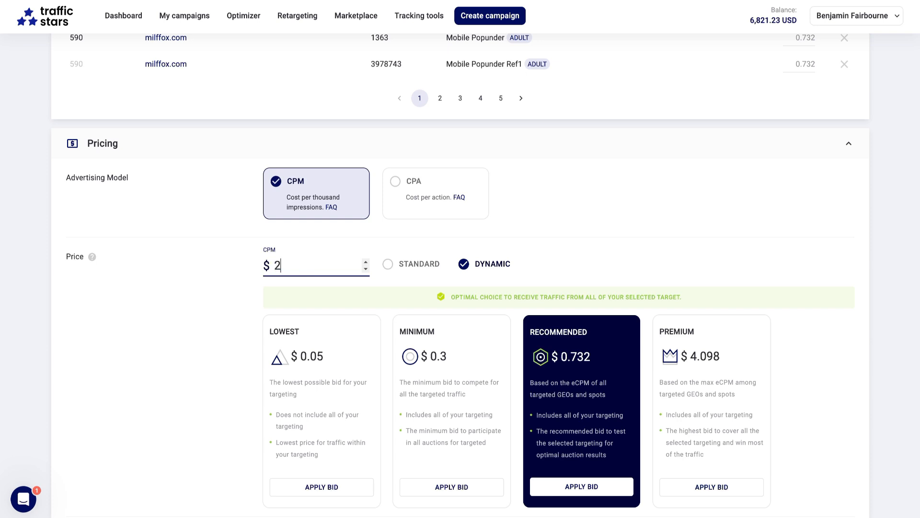
pyautogui.write('.11')
pyautogui.click(569, 229)
# Switch the budget distribution to ASAP and set it back to Even
pyautogui.scroll(-4, 570, 229)
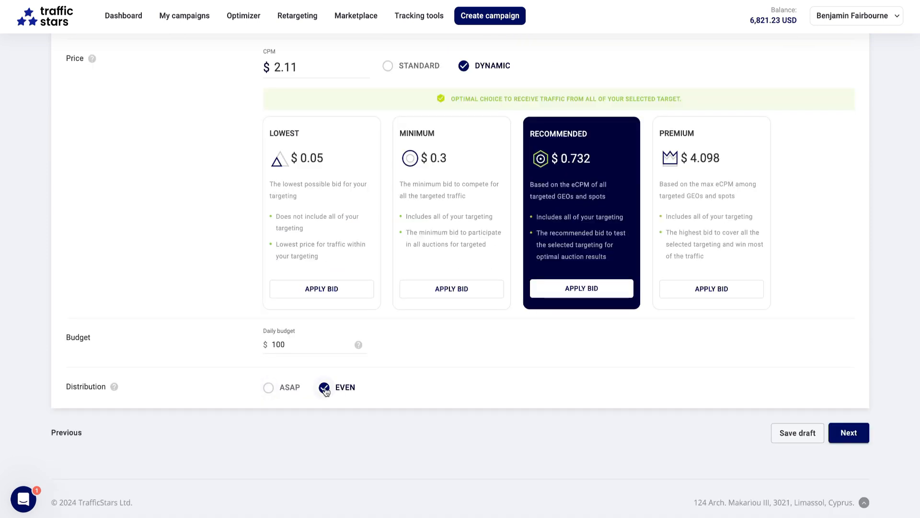
pyautogui.click(269, 390)
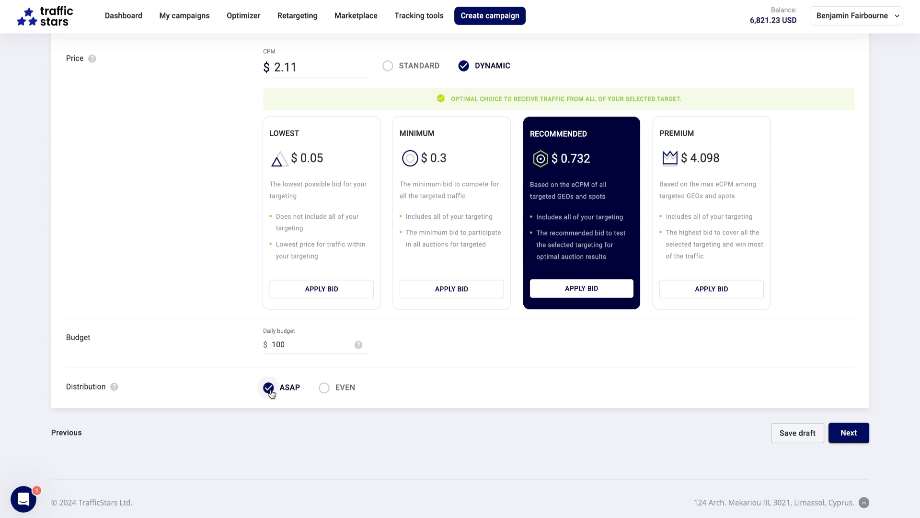
pyautogui.click(324, 389)
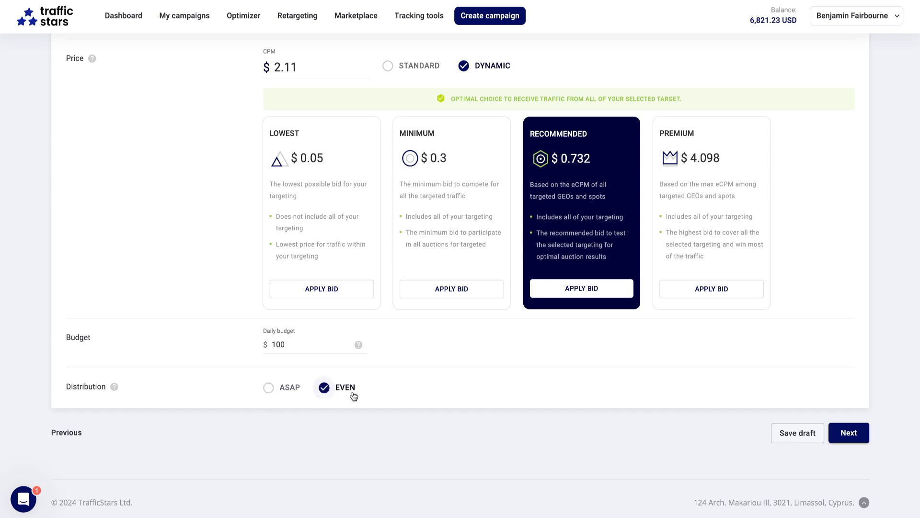
# Review the daily budget, the CPM pricing settings and the list of whitelisted spots with their bids
pyautogui.click(298, 347)
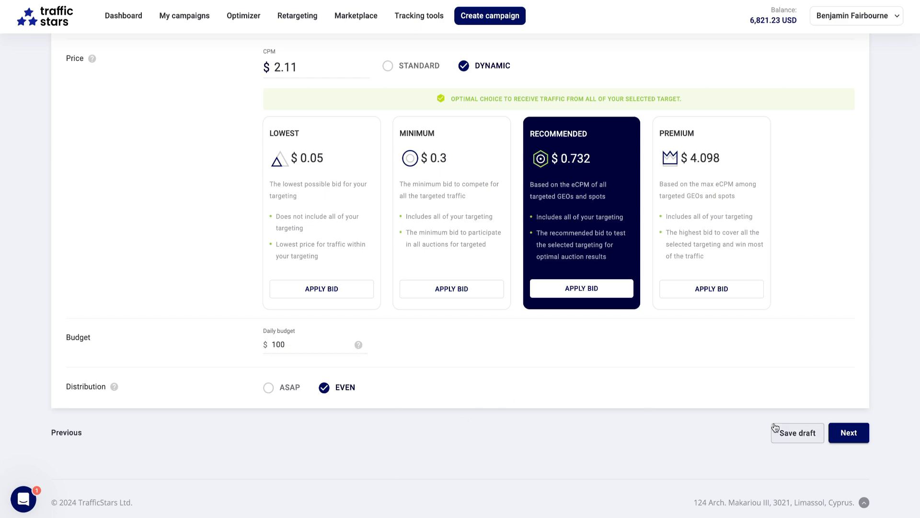
pyautogui.scroll(5, 718, 355)
pyautogui.scroll(3, 718, 355)
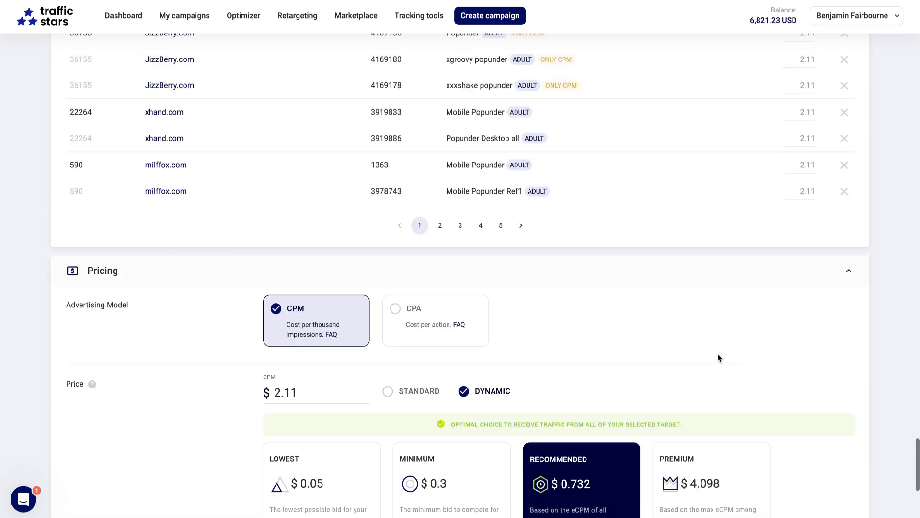
pyautogui.scroll(-8, 717, 357)
pyautogui.doubleClick(292, 347)
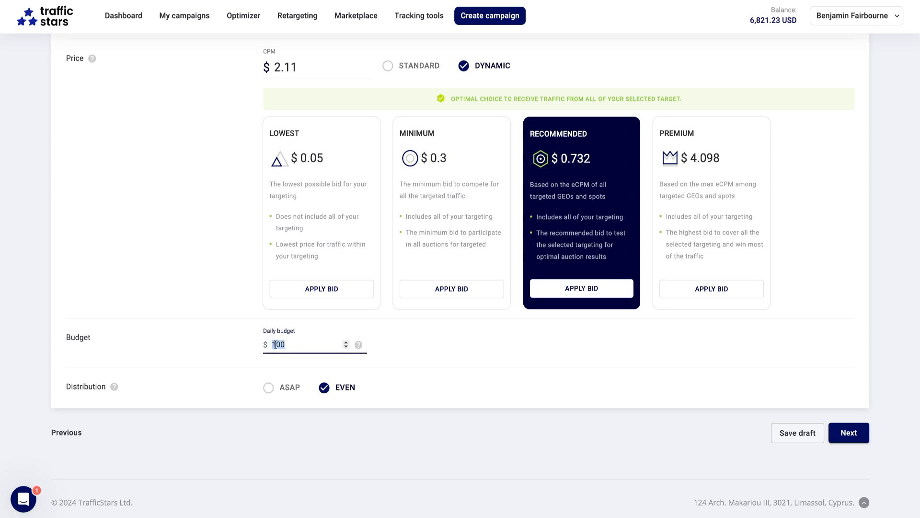
pyautogui.click(293, 344)
pyautogui.scroll(5, 674, 382)
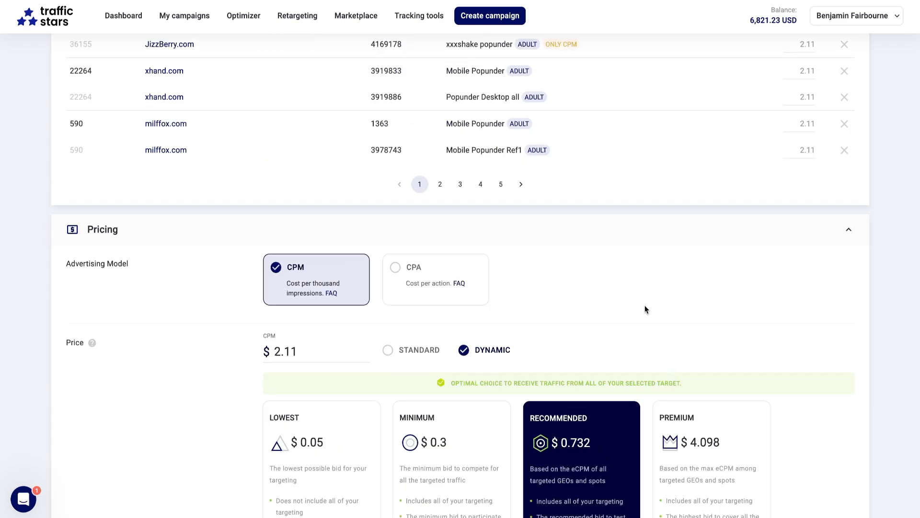
pyautogui.scroll(15, 646, 309)
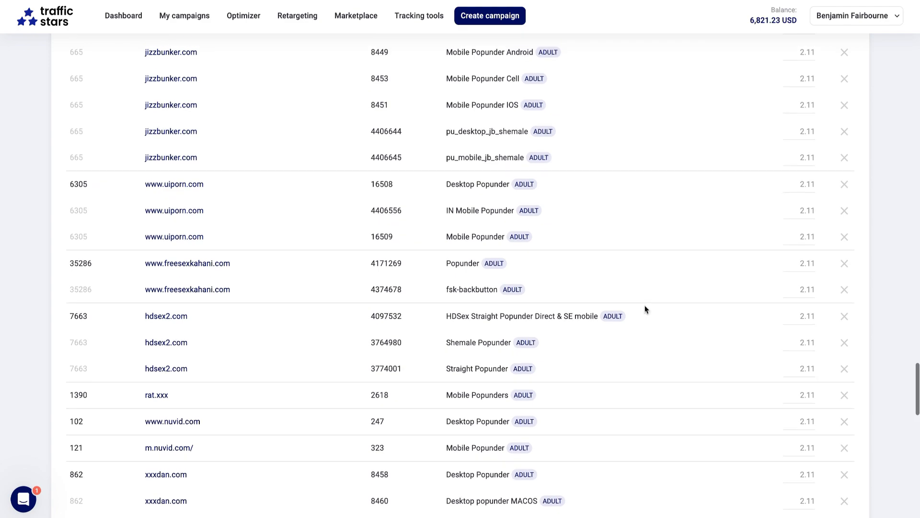
pyautogui.scroll(20, 645, 309)
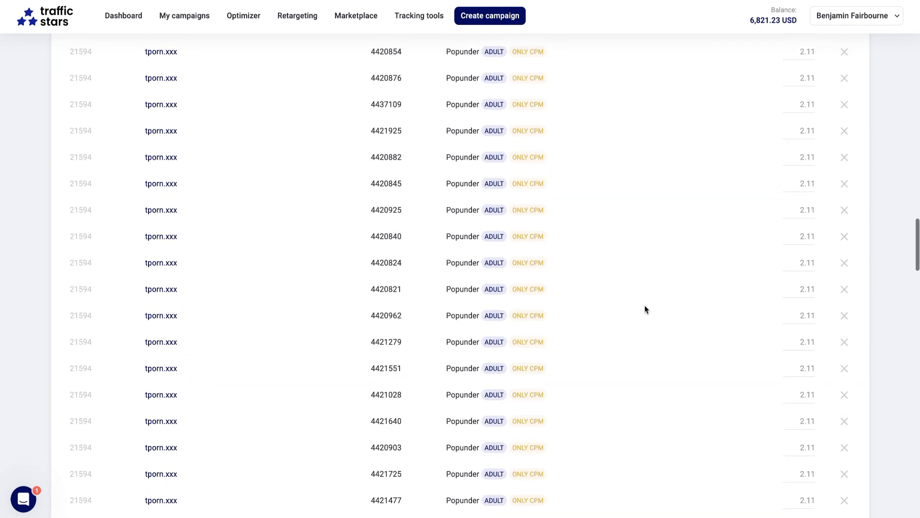
pyautogui.scroll(-20, 646, 309)
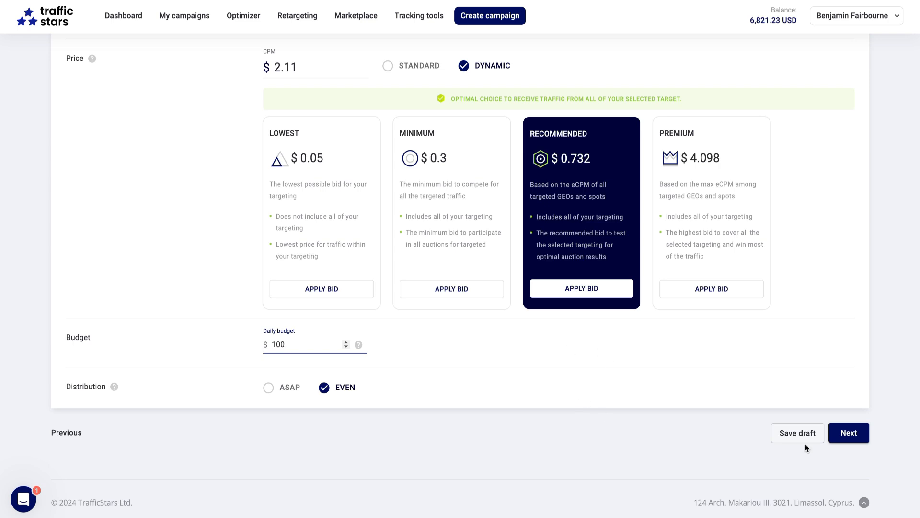
# Continue to the campaign's Creatives stage and set the creative's frequency capping per day to 2
pyautogui.click(843, 434)
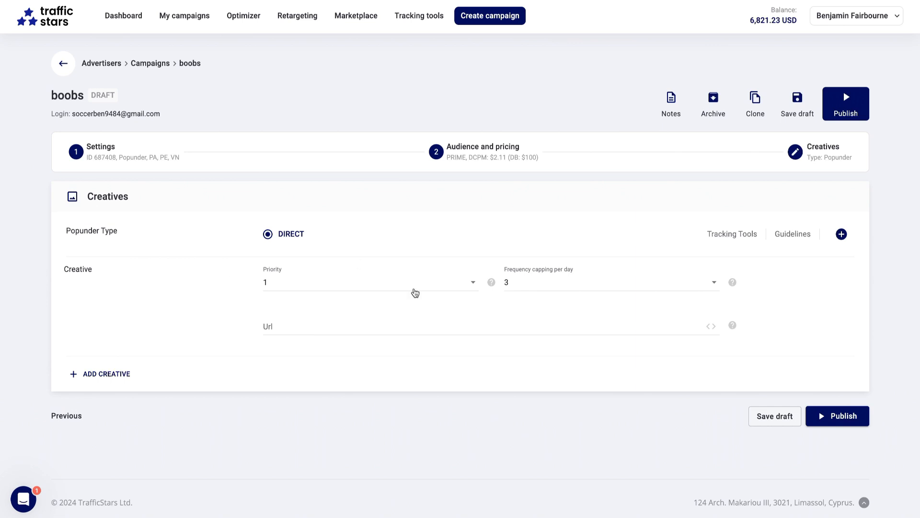
pyautogui.click(524, 285)
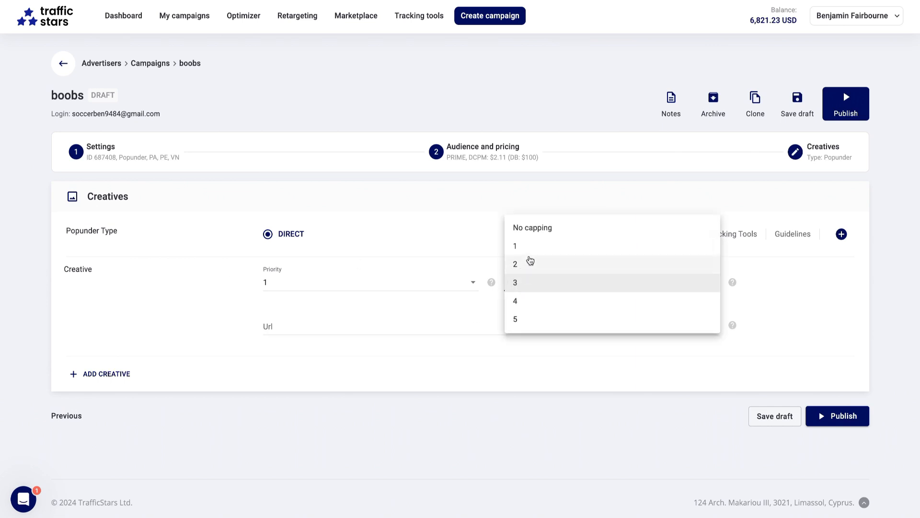
pyautogui.click(527, 263)
# Examine the tracking macros offered for the creative's URL and look over the creative's fields, leaving the URL empty
pyautogui.click(286, 327)
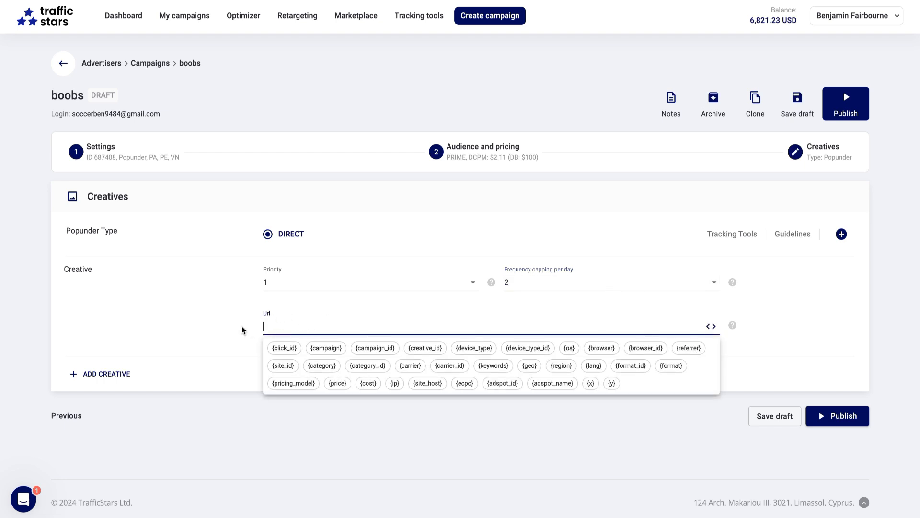
pyautogui.click(227, 324)
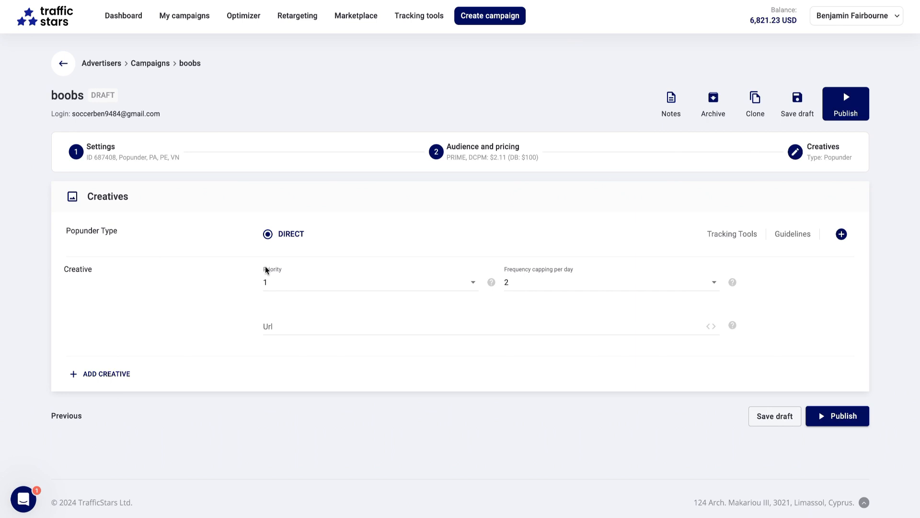
pyautogui.moveTo(233, 268); pyautogui.dragTo(300, 414)
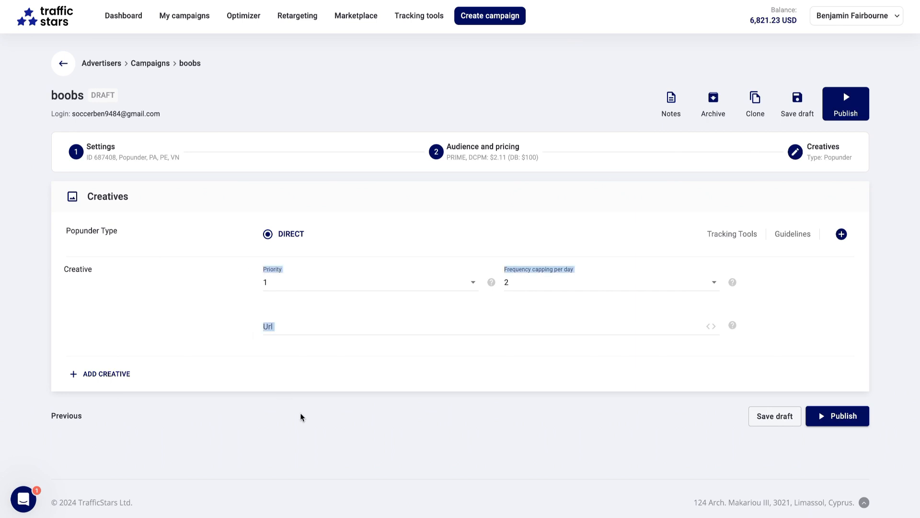
pyautogui.click(300, 414)
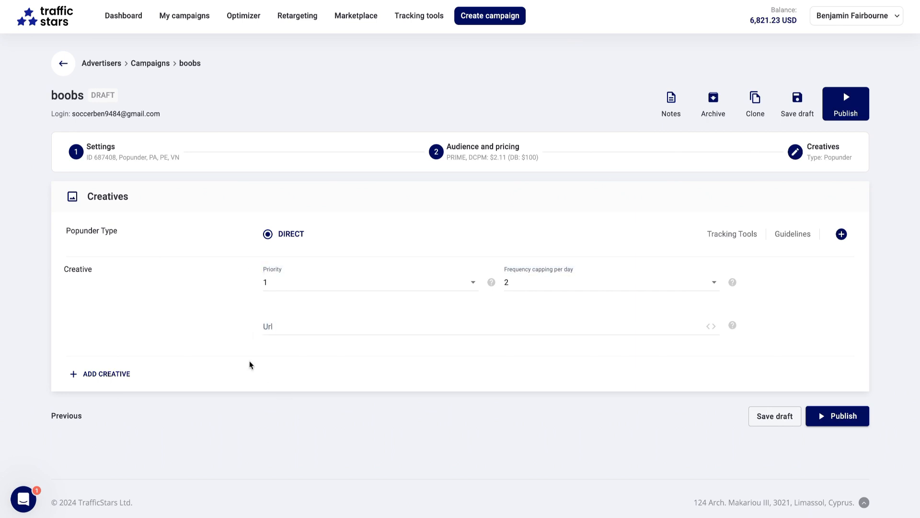